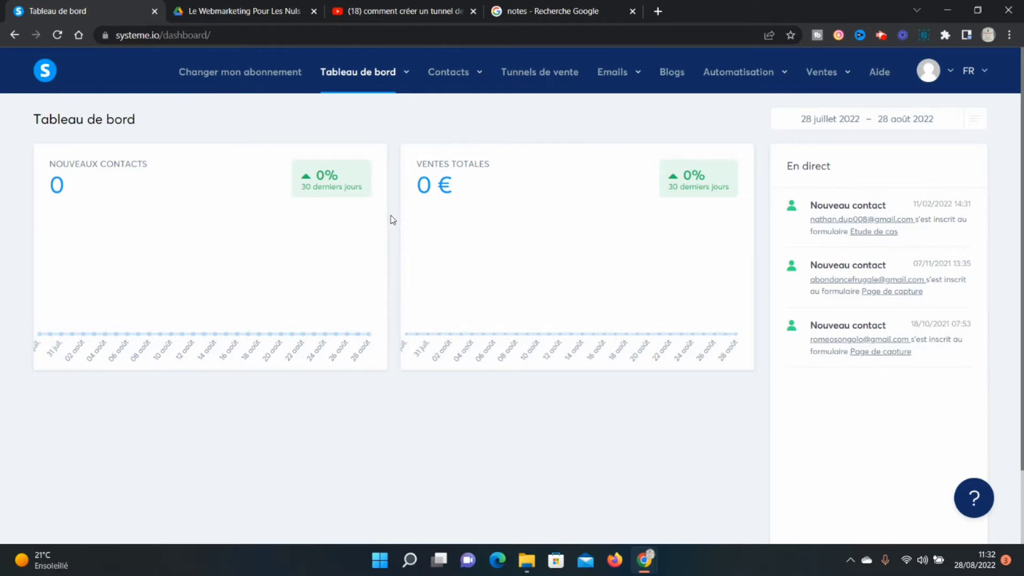
Step: Open the subscription plan comparison and examine the free plan's limits for contacts and member sites
left_click(244, 87)
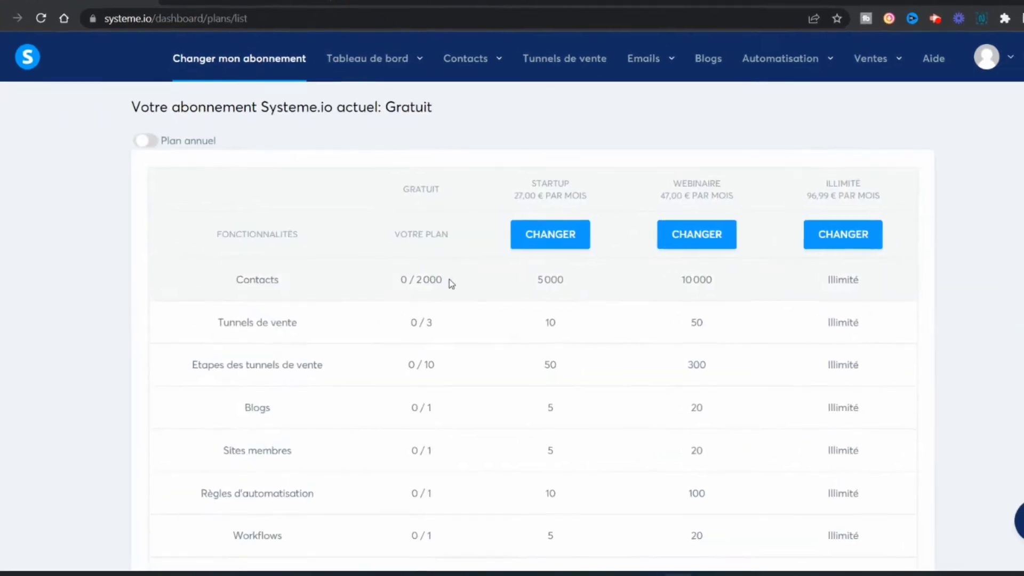
left_click_drag(451, 283, 376, 278)
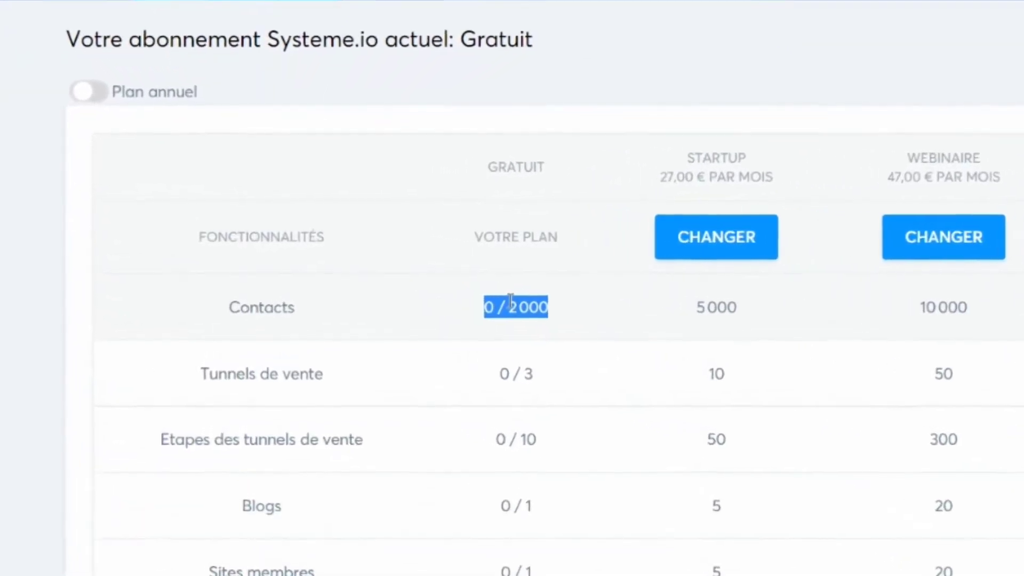
left_click(565, 308)
scroll(576, 315, "down", 4)
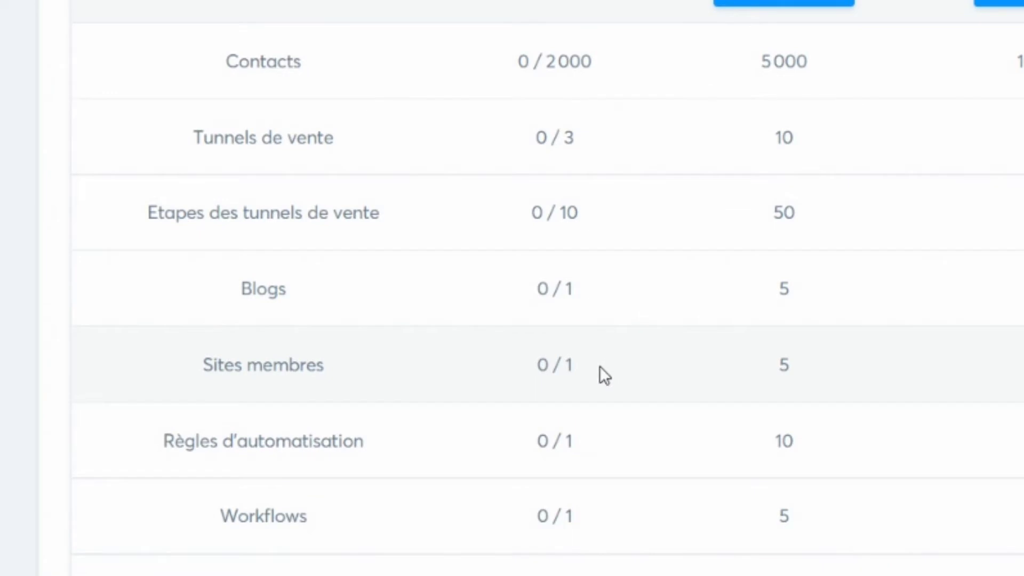
left_click_drag(600, 366, 182, 366)
left_click(428, 370)
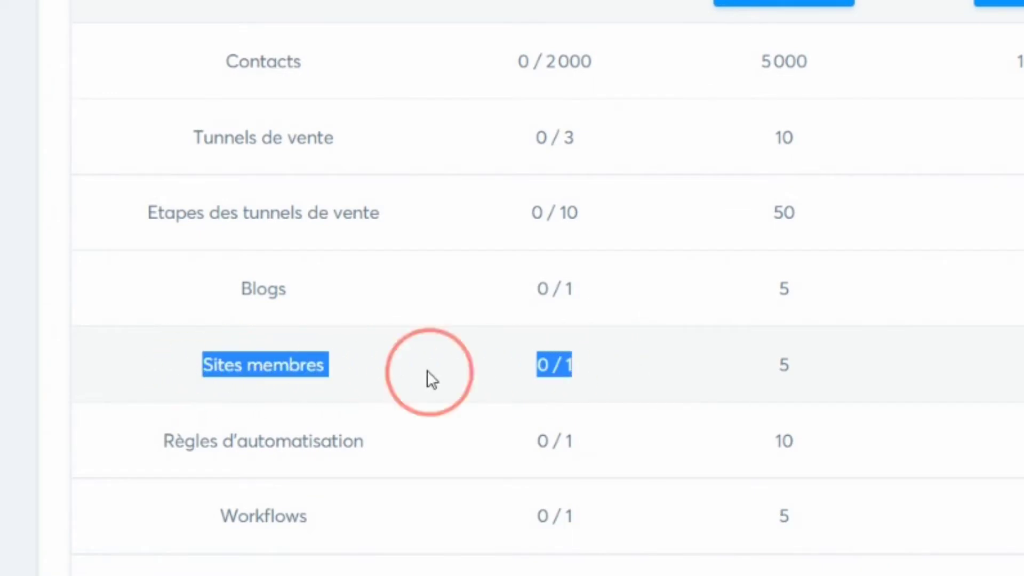
left_click_drag(530, 369, 660, 376)
left_click(660, 377)
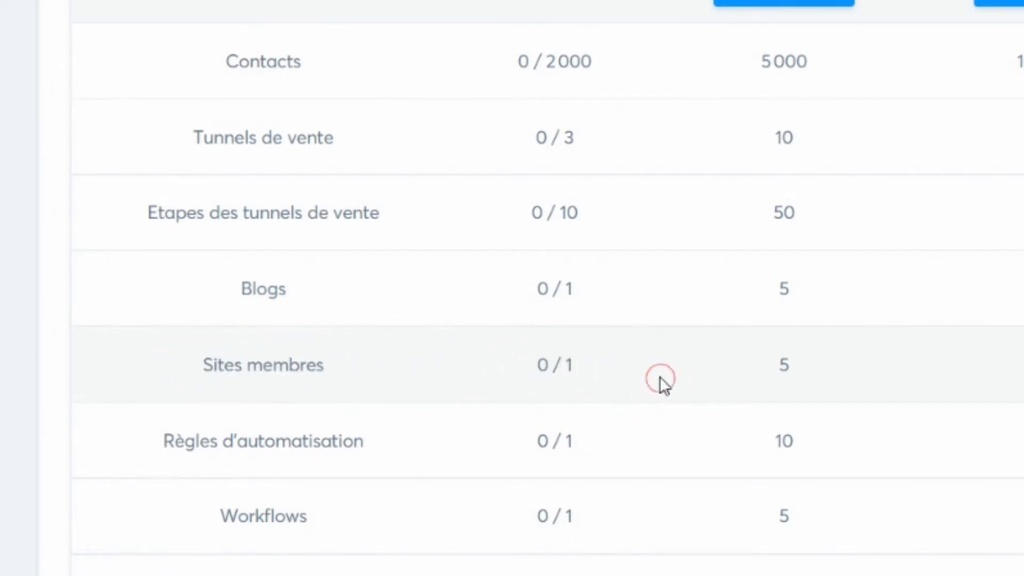
double_click(542, 371)
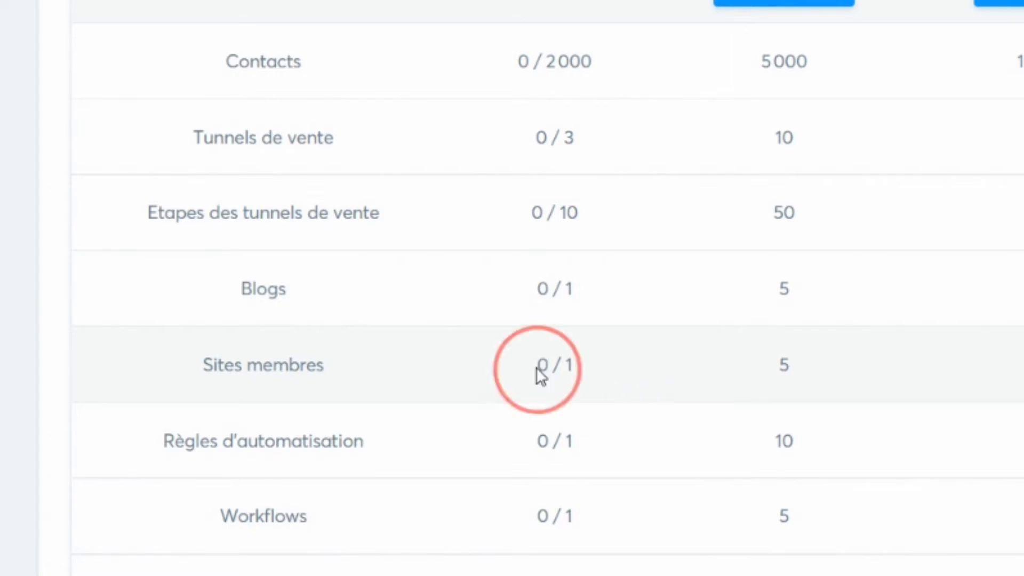
left_click(564, 367)
scroll(606, 331, "up", 5)
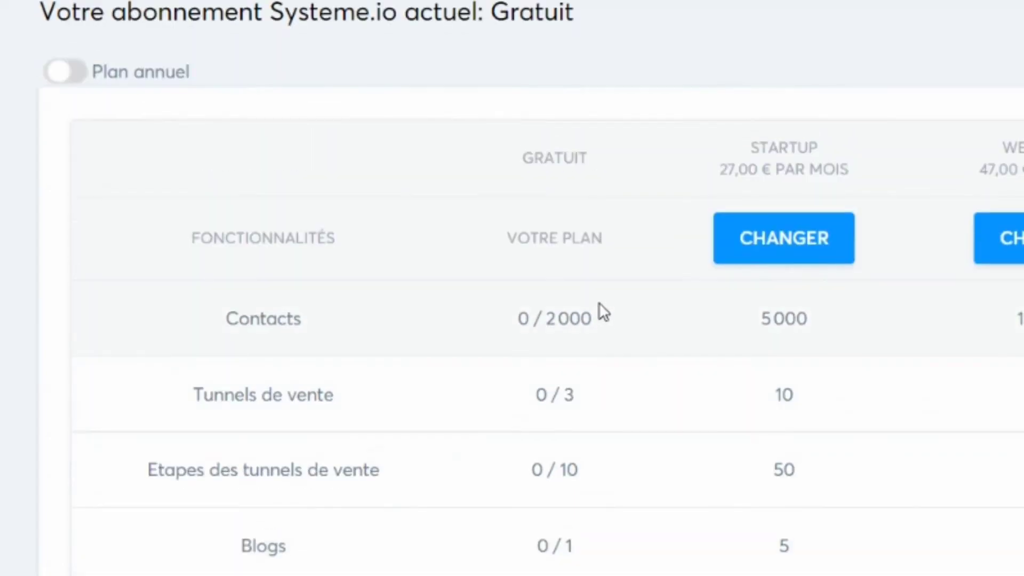
left_click_drag(587, 14, 487, 16)
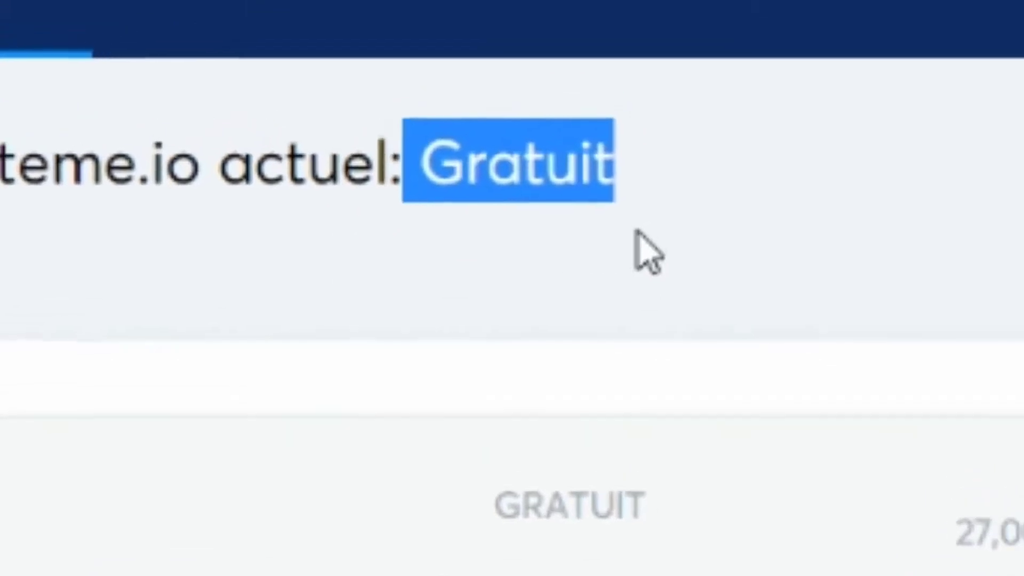
left_click(629, 197)
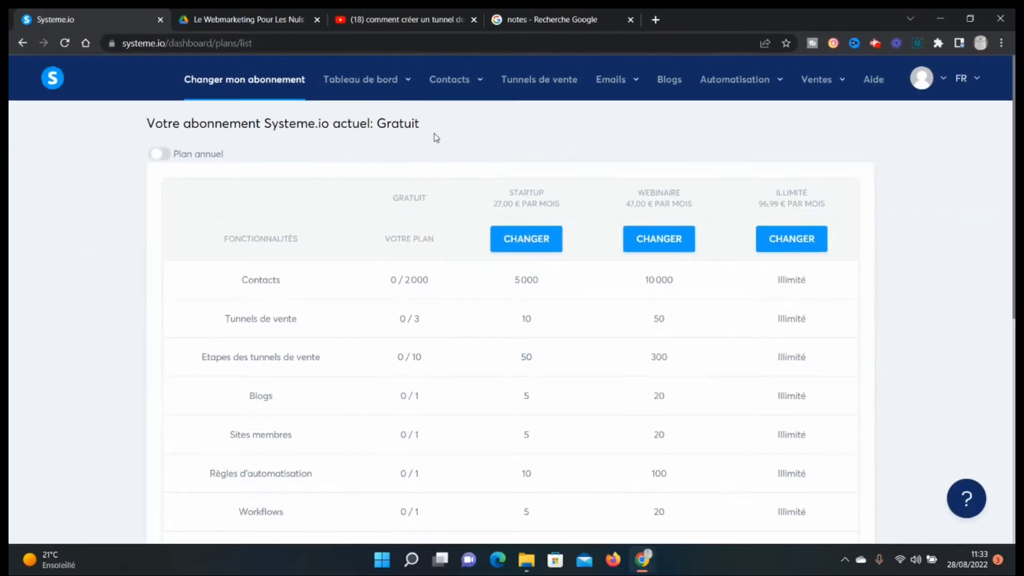
Step: Return to the main dashboard and go to the Mes formations page of the sales section
mouse_move(361, 80)
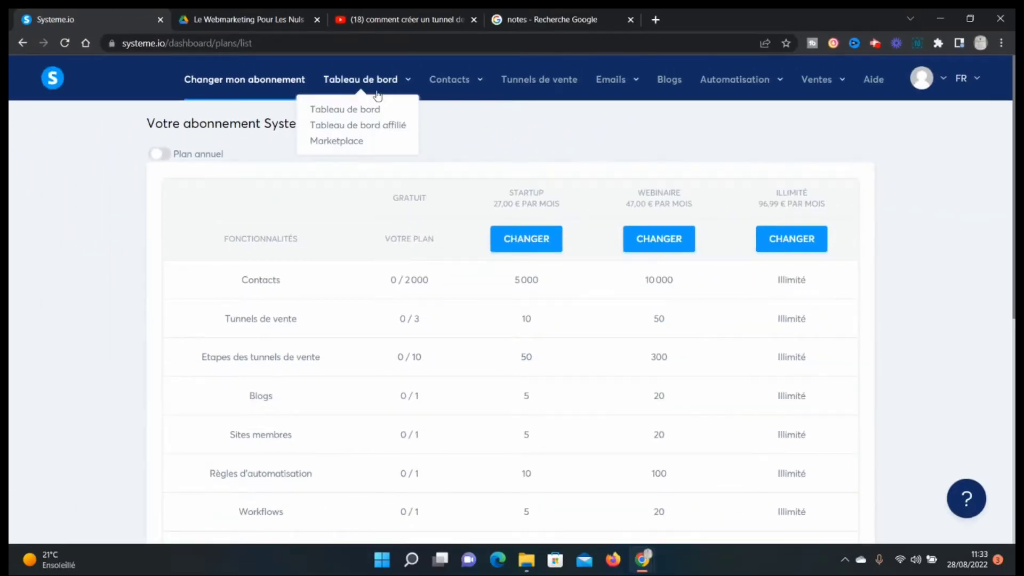
left_click(358, 114)
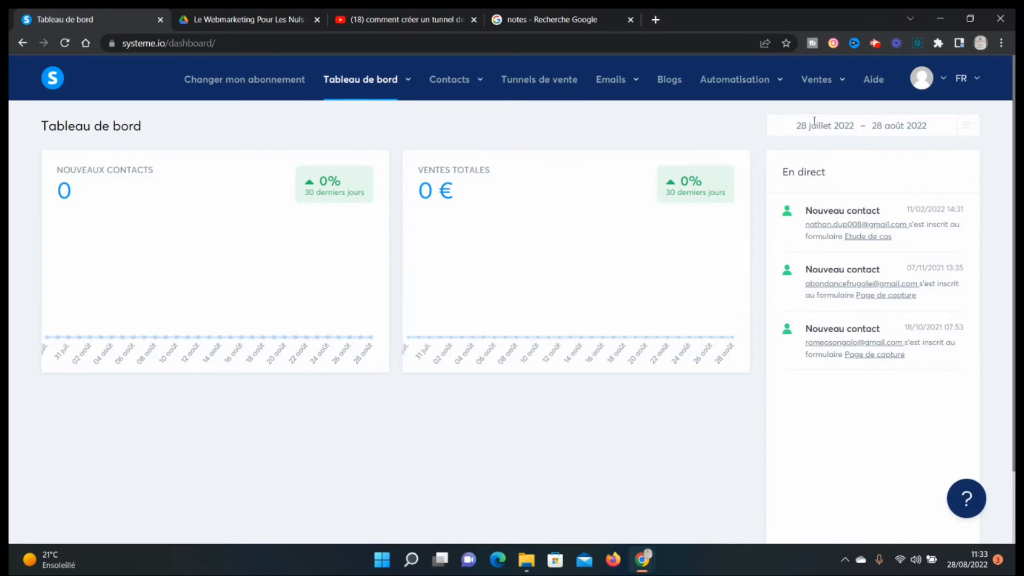
mouse_move(818, 80)
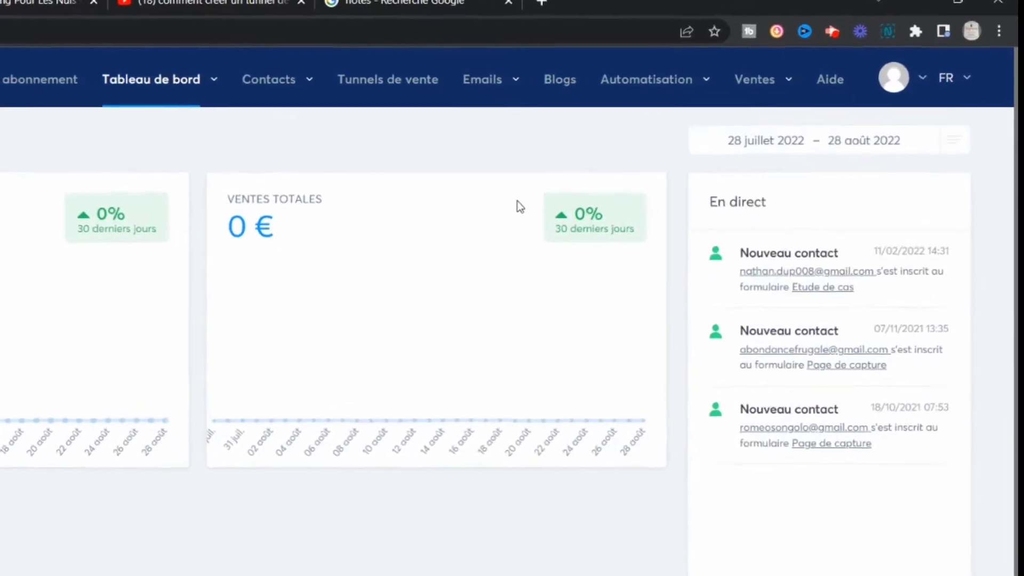
mouse_move(776, 85)
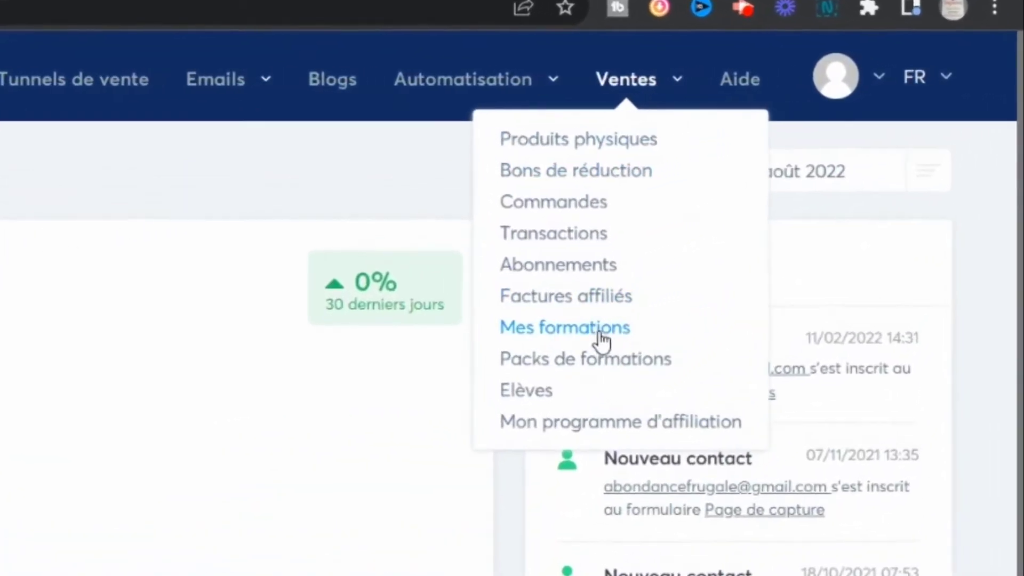
left_click(602, 337)
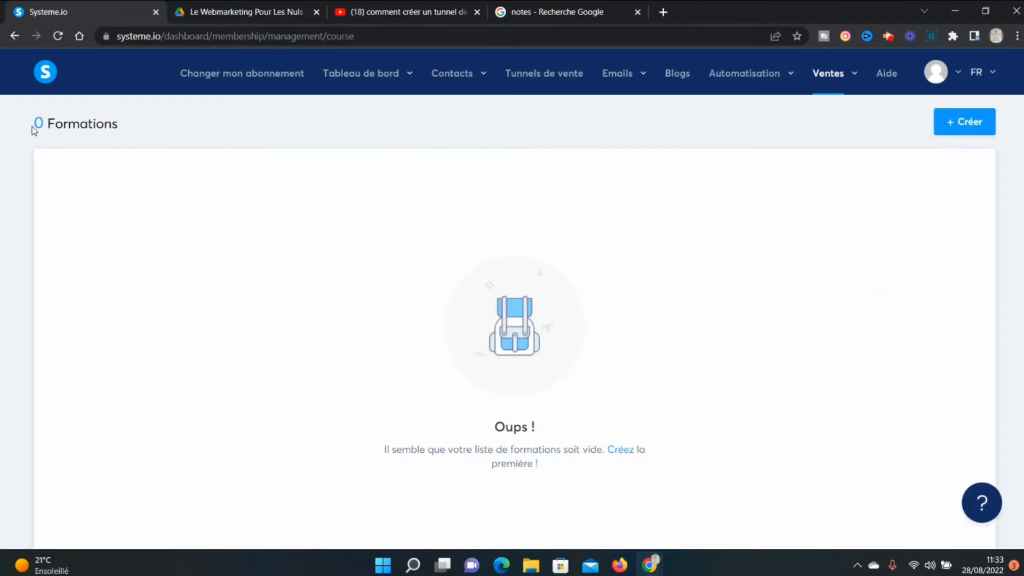
Step: Start creating a new course from the empty course list
left_click_drag(34, 125, 163, 132)
left_click(163, 133)
left_click(985, 132)
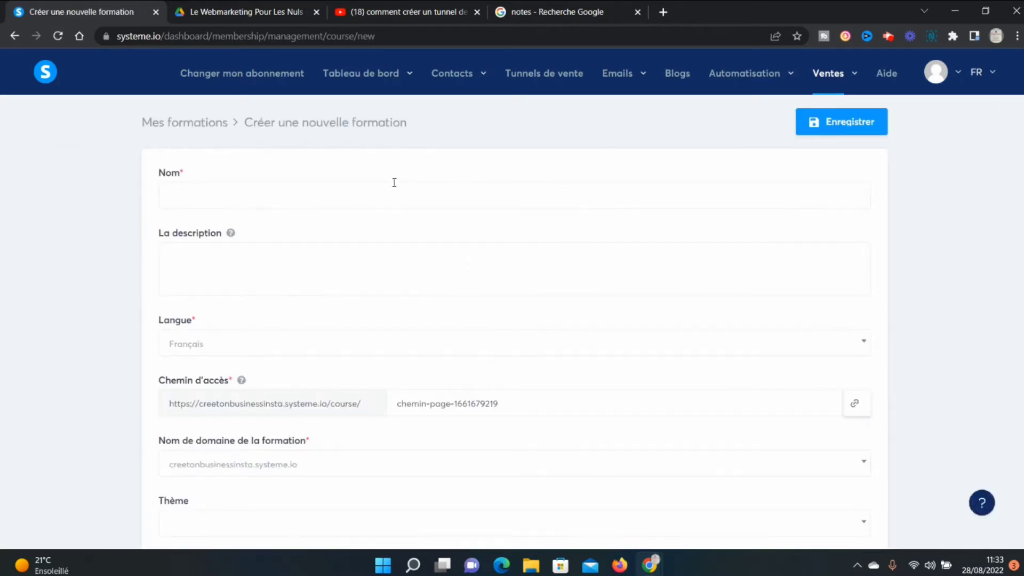
left_click(383, 192)
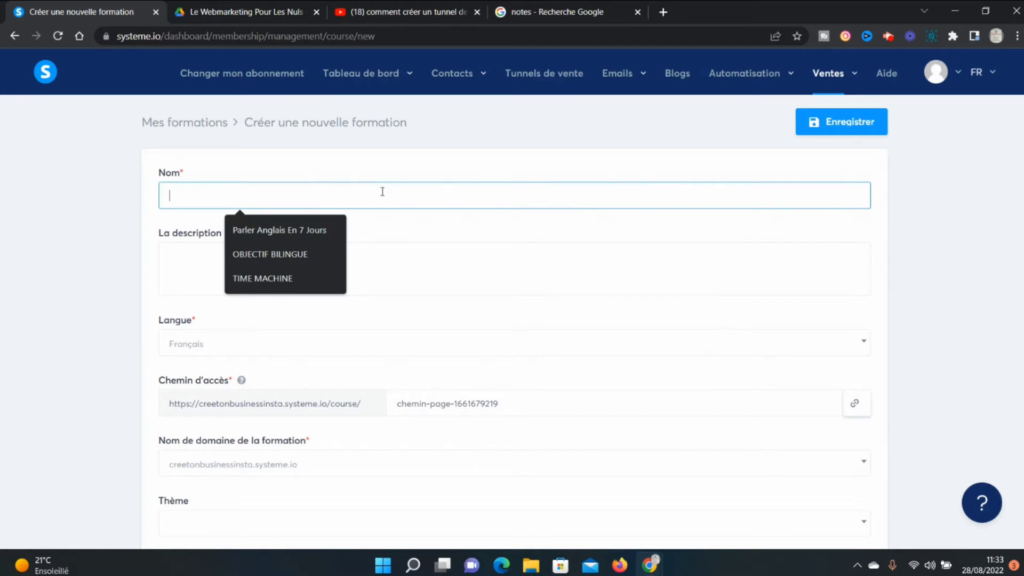
type("Progr")
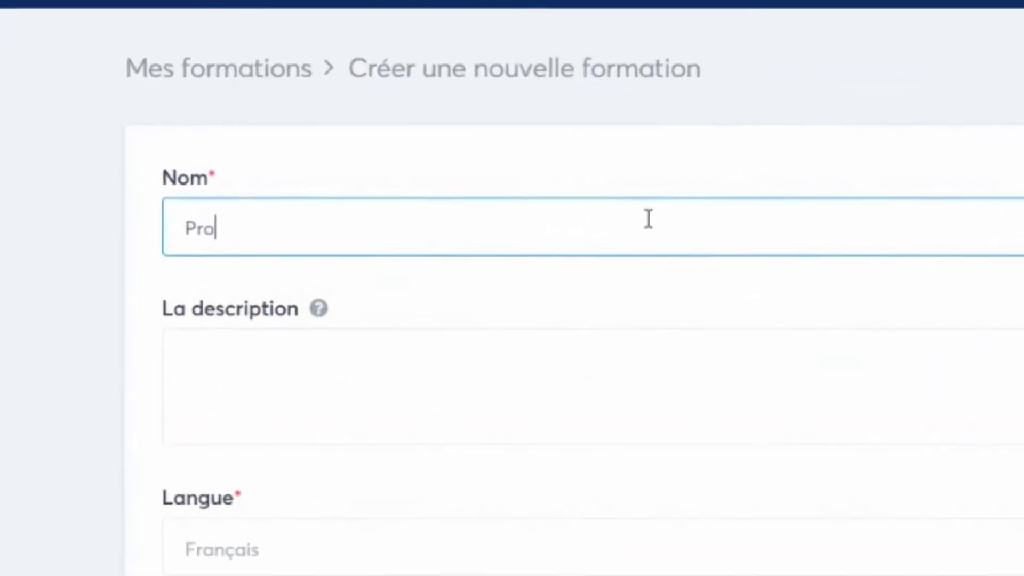
type("amme 90")
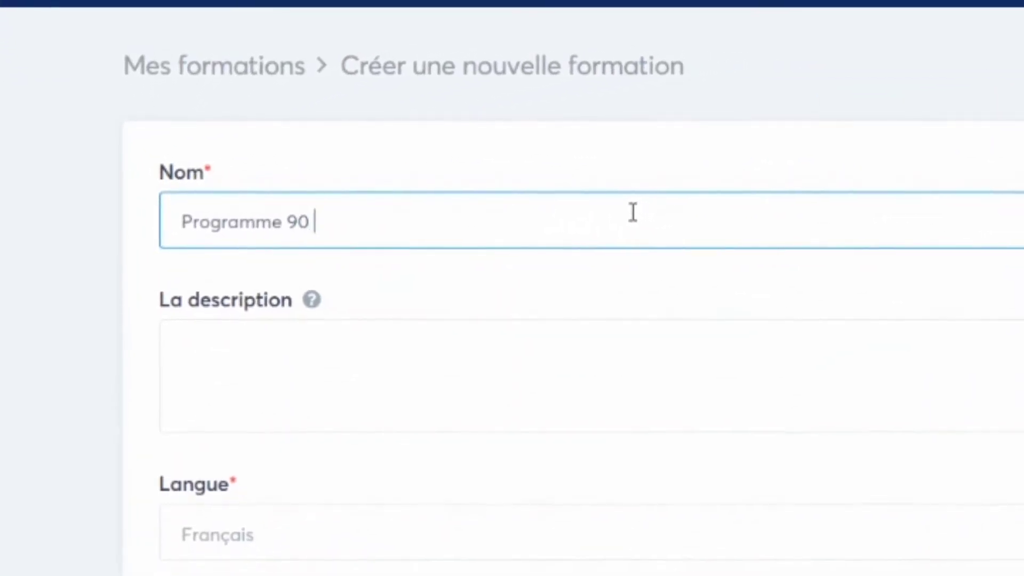
Step: Name the new course "Comment Perdre 10kg en 90 jours", replacing any text already in the name
key("ctrl+a")
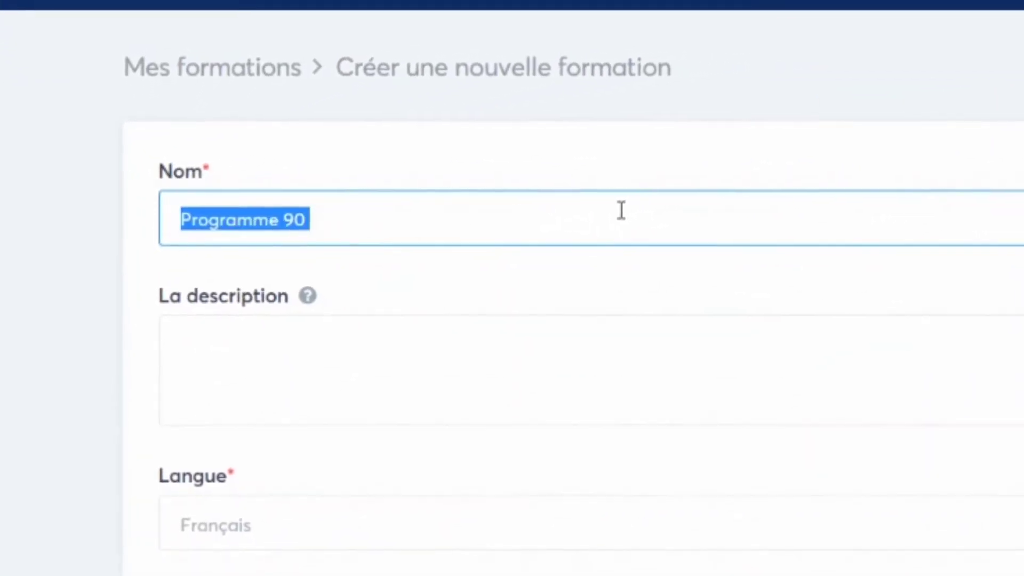
type("Comment Perdre")
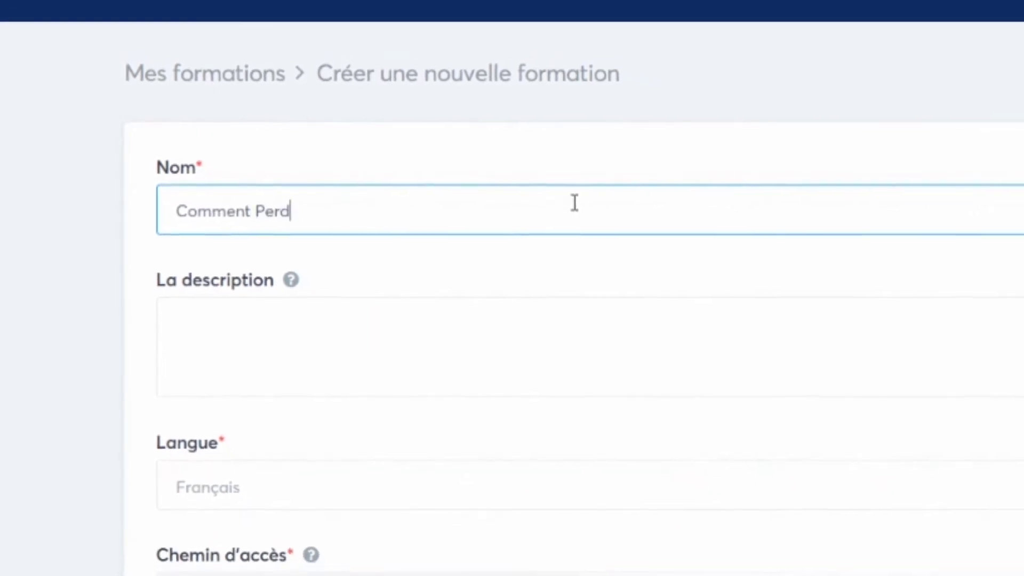
type(" 10")
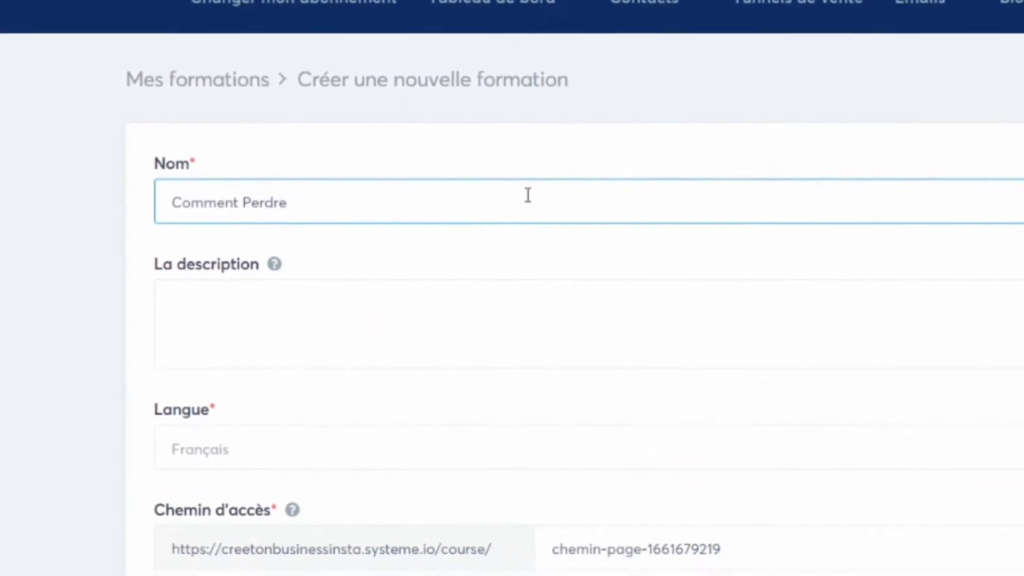
type("kg en 9")
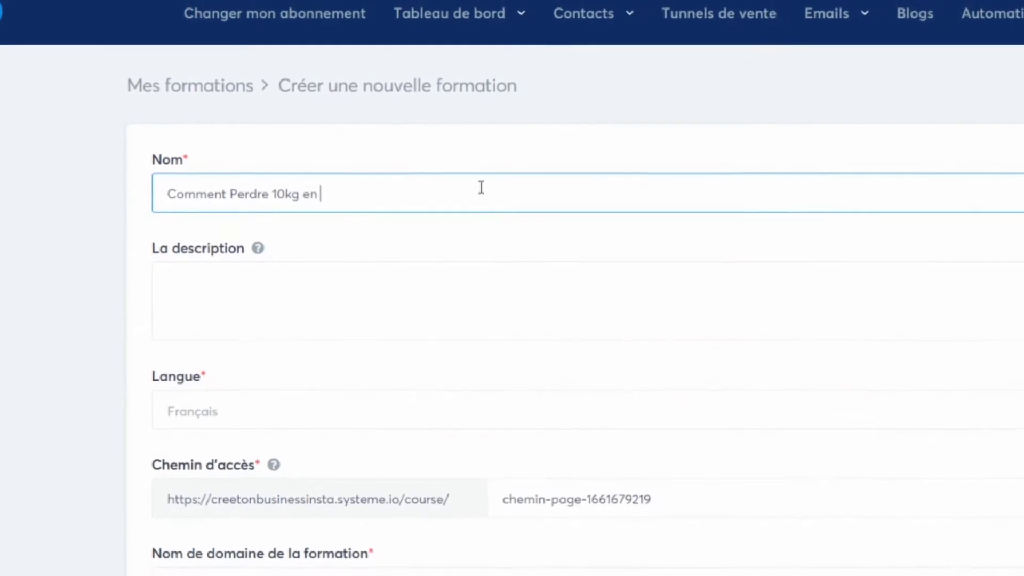
type("0")
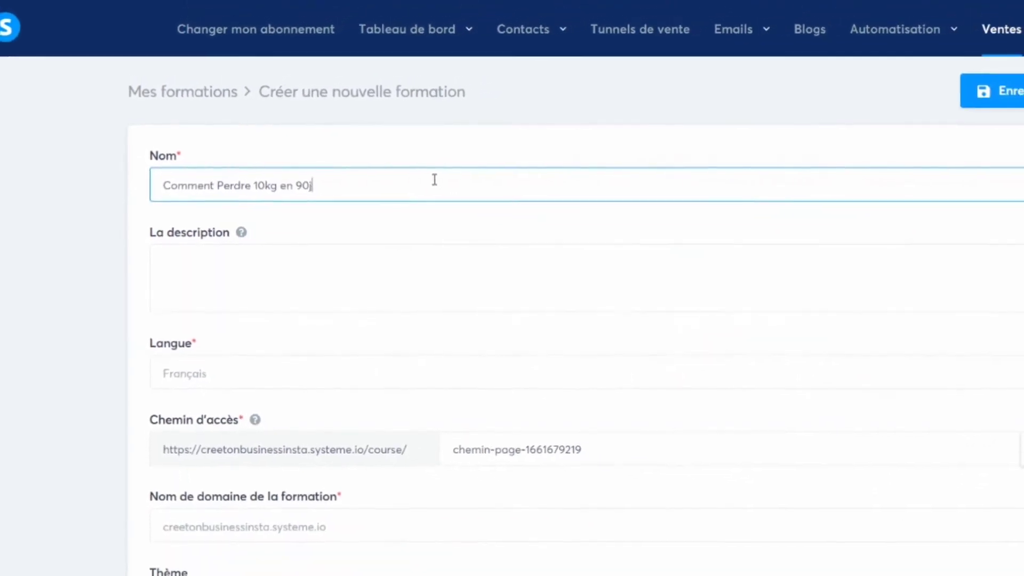
type(" jours")
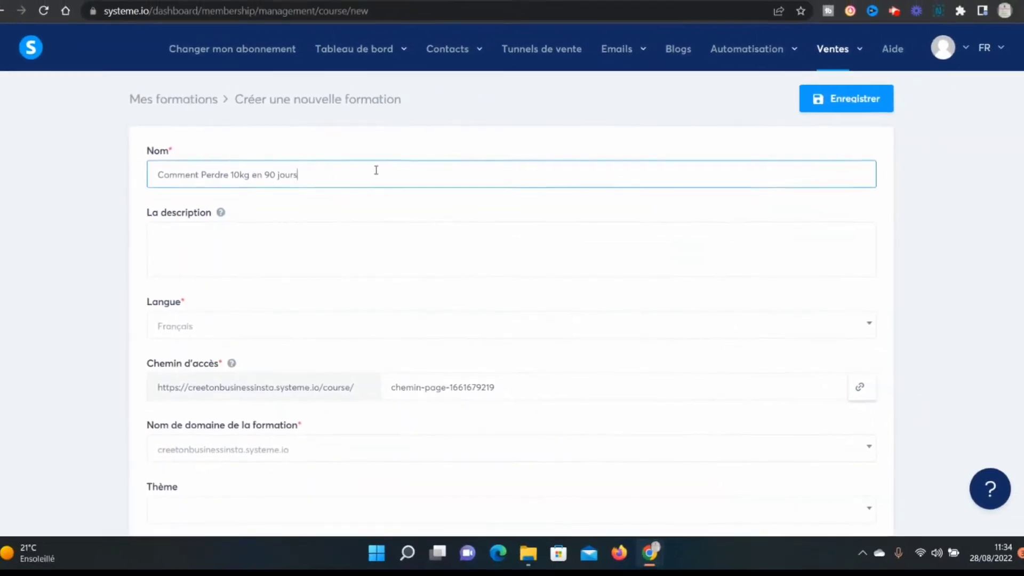
Step: Enter "Formation perte de poids" as the course description
key("Tab")
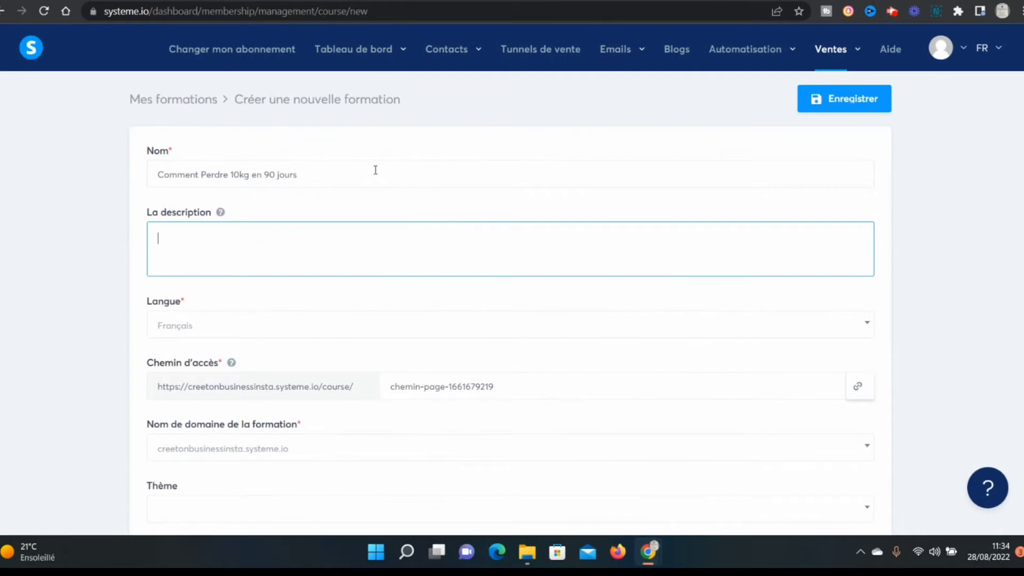
left_click(356, 238)
type("Formation perte de poids")
left_click(353, 297)
Step: Examine the course's access path and the domain names available for it
scroll(353, 297, "down", 1)
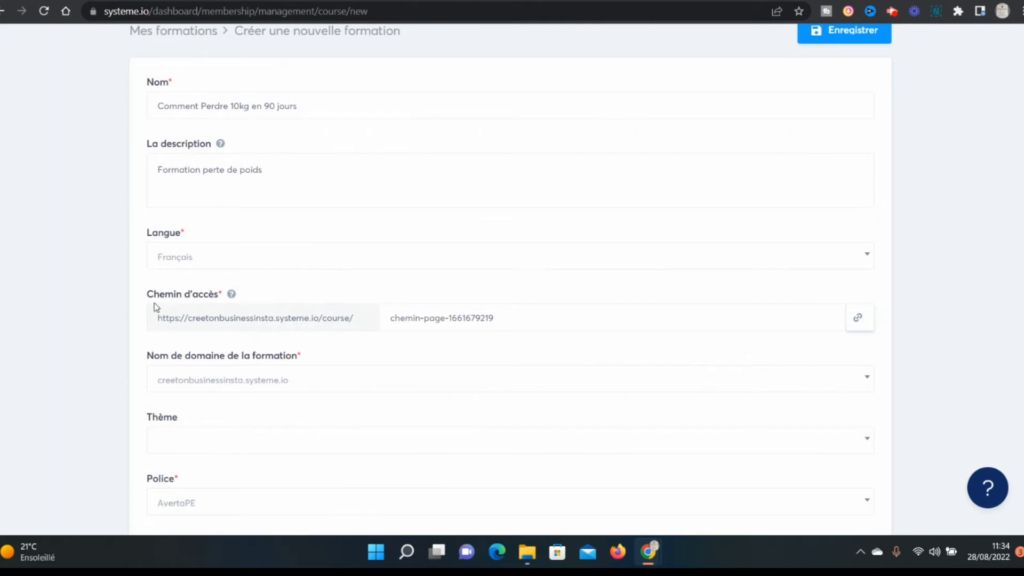
left_click_drag(144, 300, 280, 295)
left_click(258, 297)
left_click(382, 320)
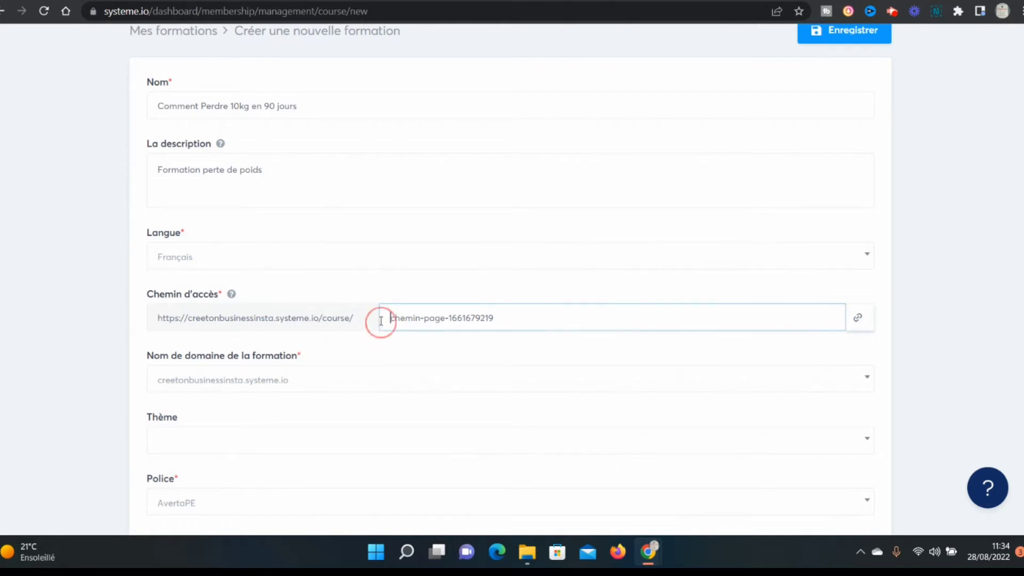
left_click(366, 322)
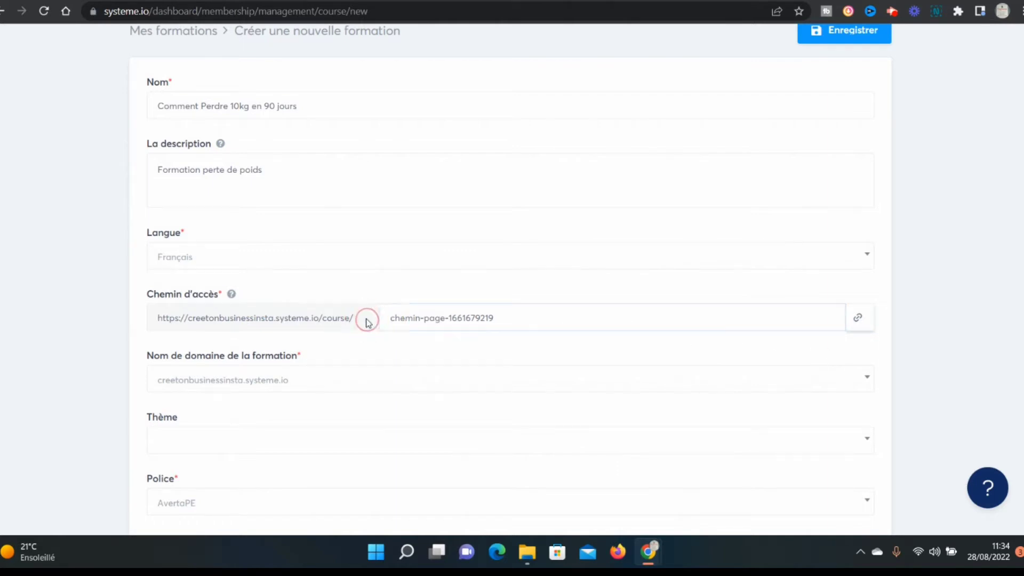
left_click(824, 385)
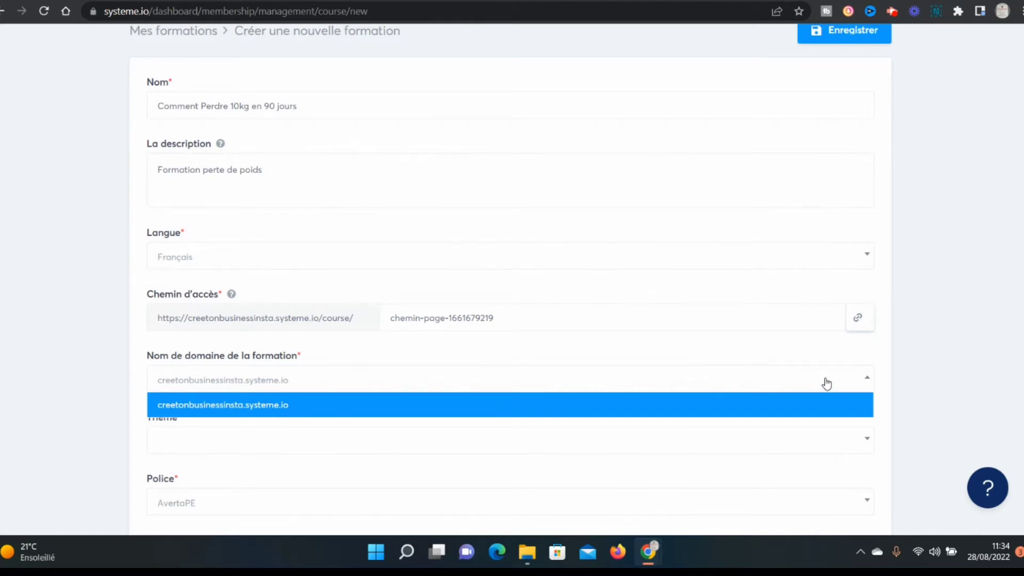
left_click(470, 353)
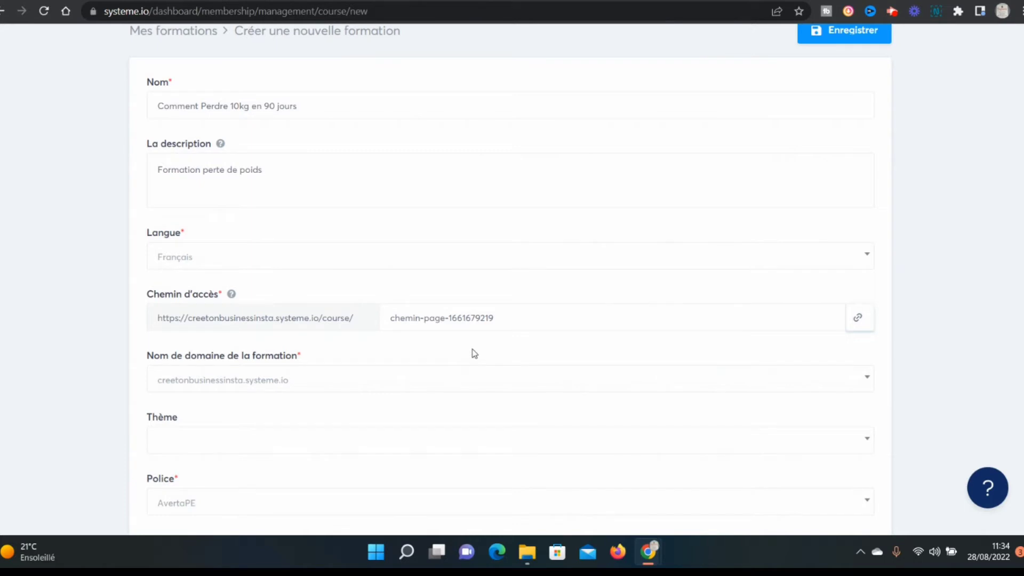
left_click(314, 356)
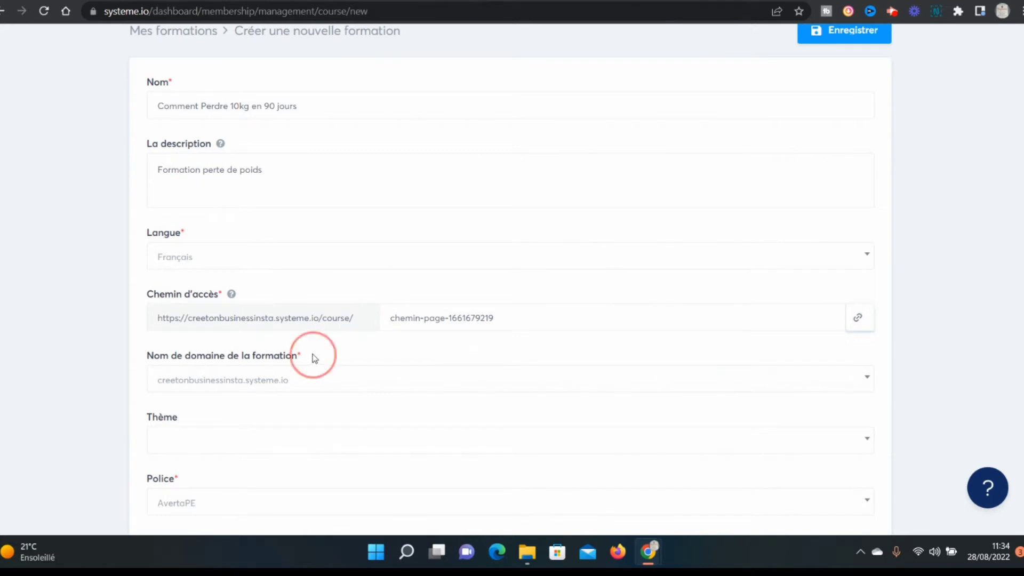
left_click(145, 385)
Step: Set the course theme to Beige
scroll(226, 391, "down", 2)
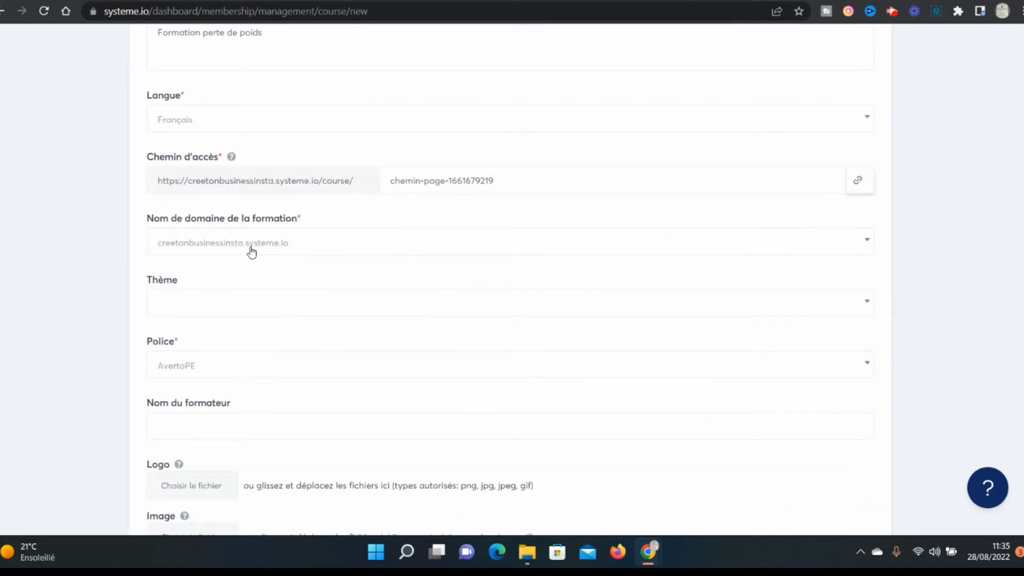
left_click(303, 308)
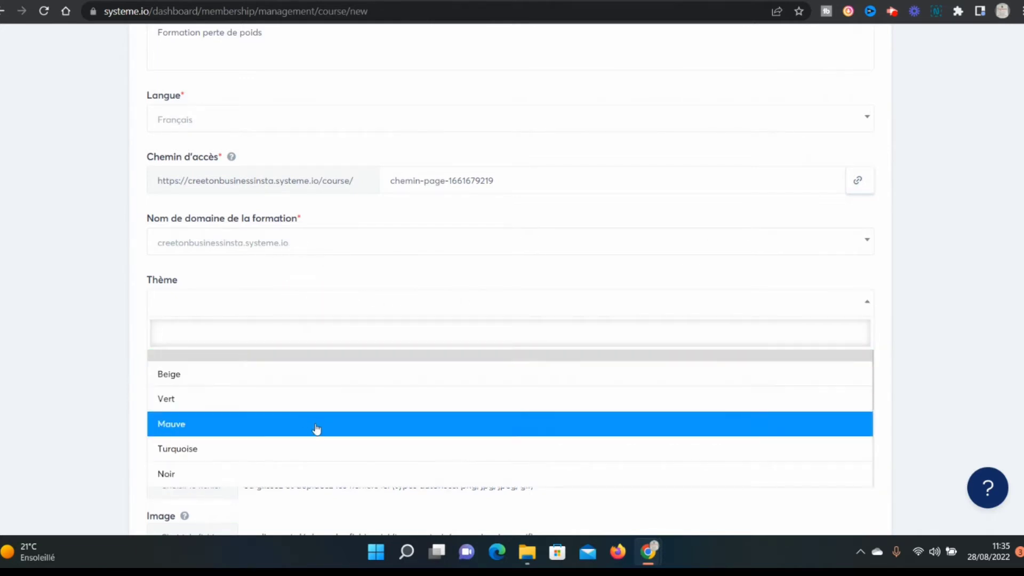
scroll(388, 407, "down", 2)
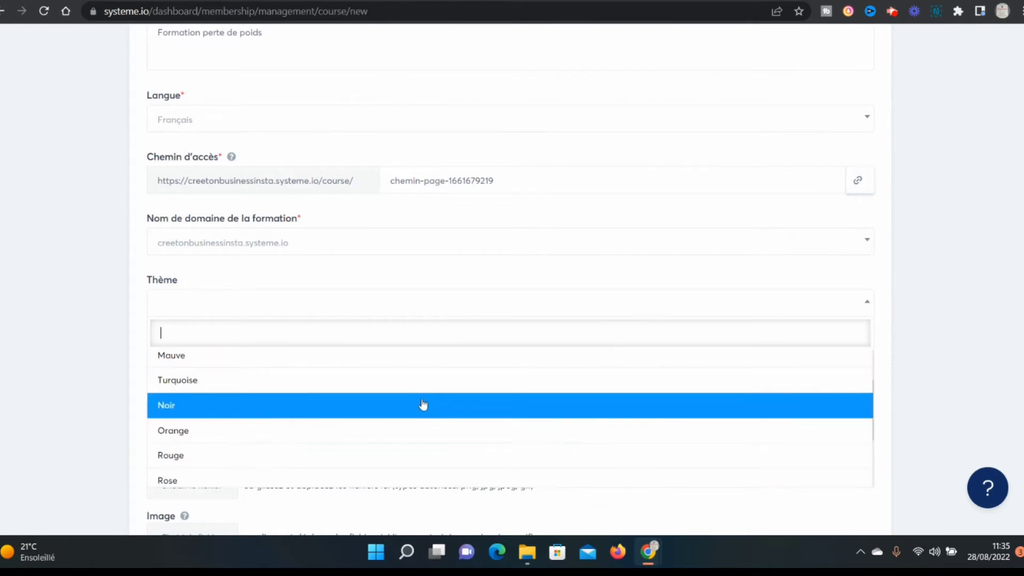
scroll(424, 410, "up", 2)
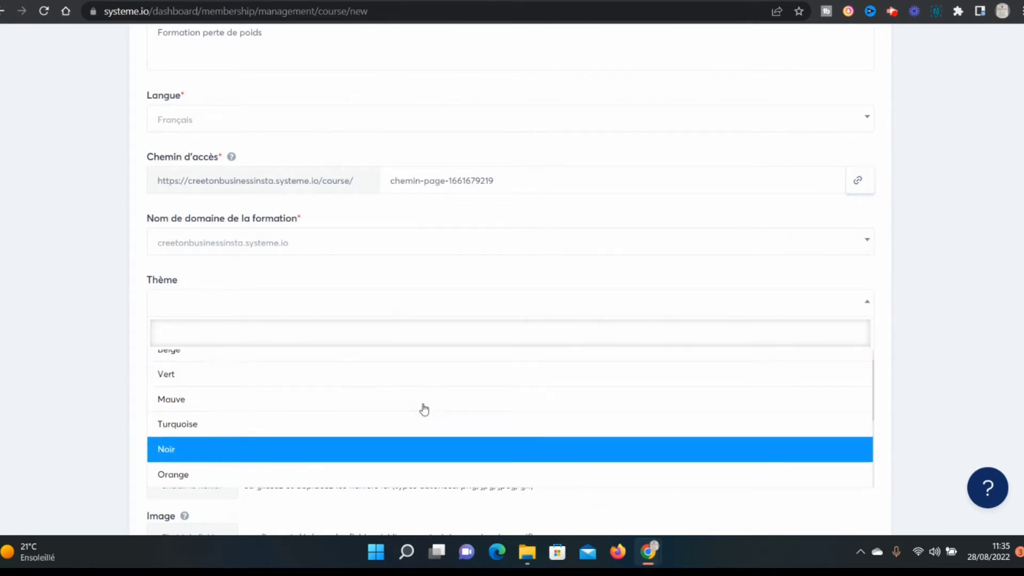
left_click(383, 381)
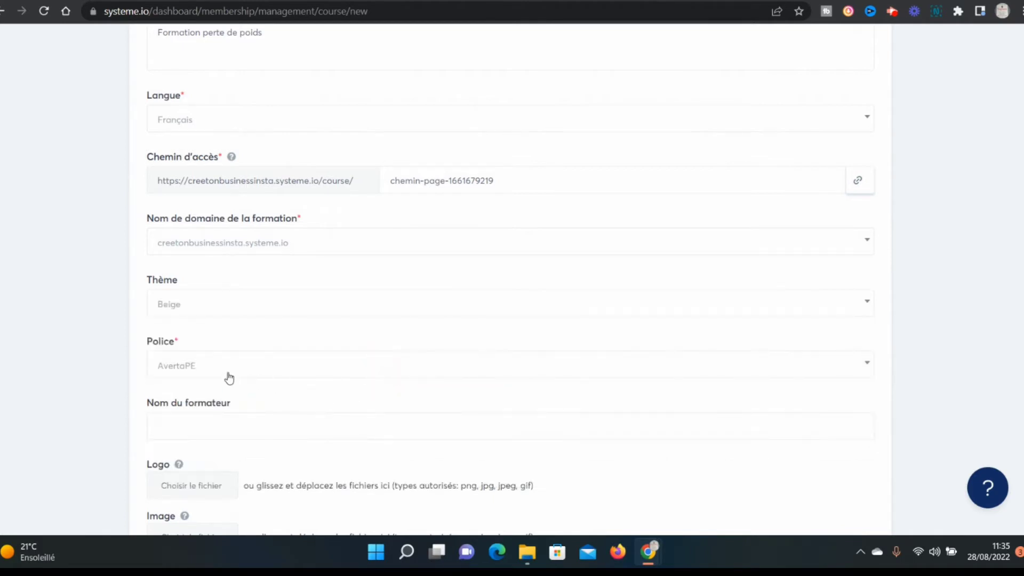
Step: Set the course font to Adamina
left_click(251, 368)
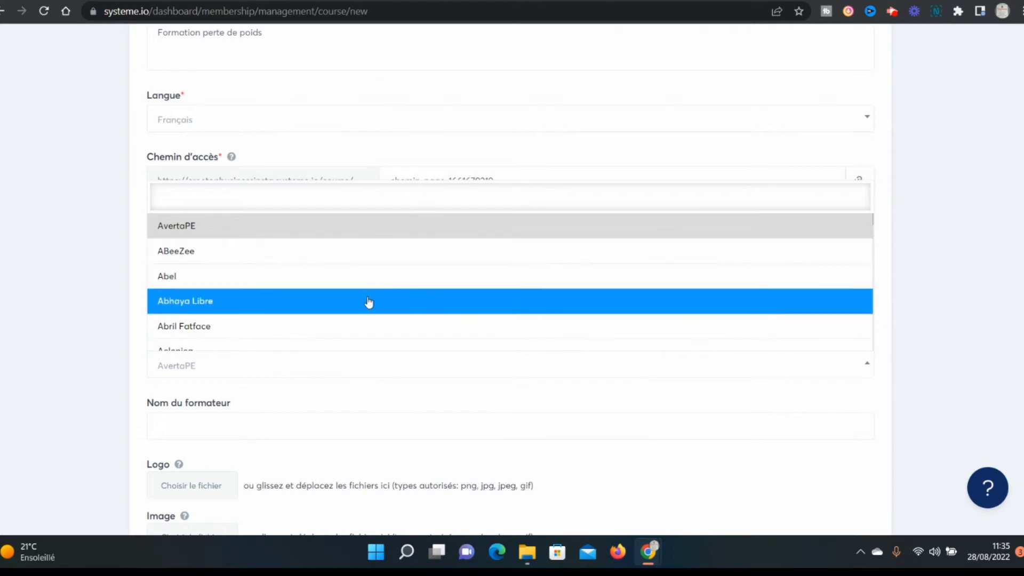
scroll(362, 309, "down", 2)
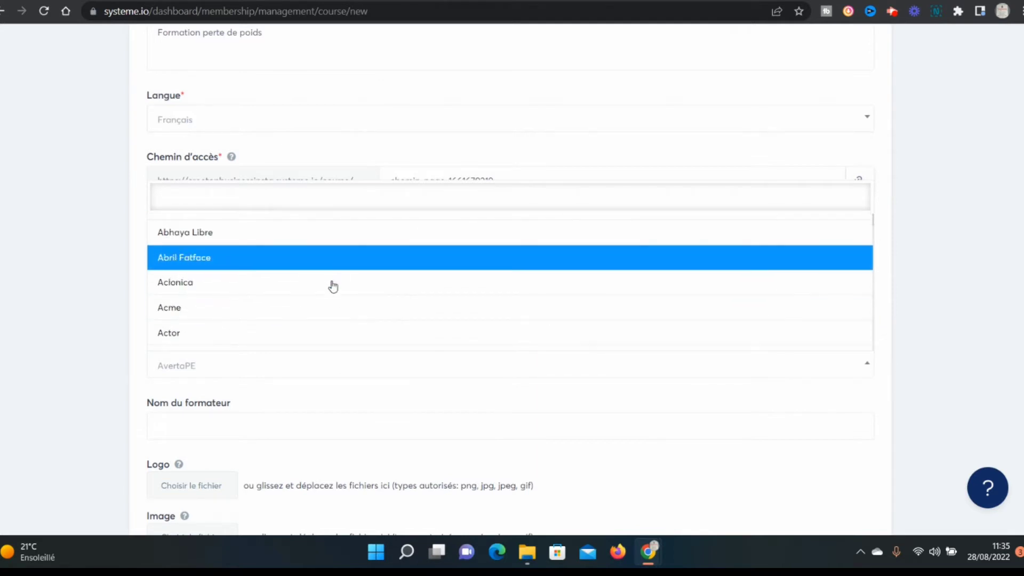
scroll(296, 296, "down", 2)
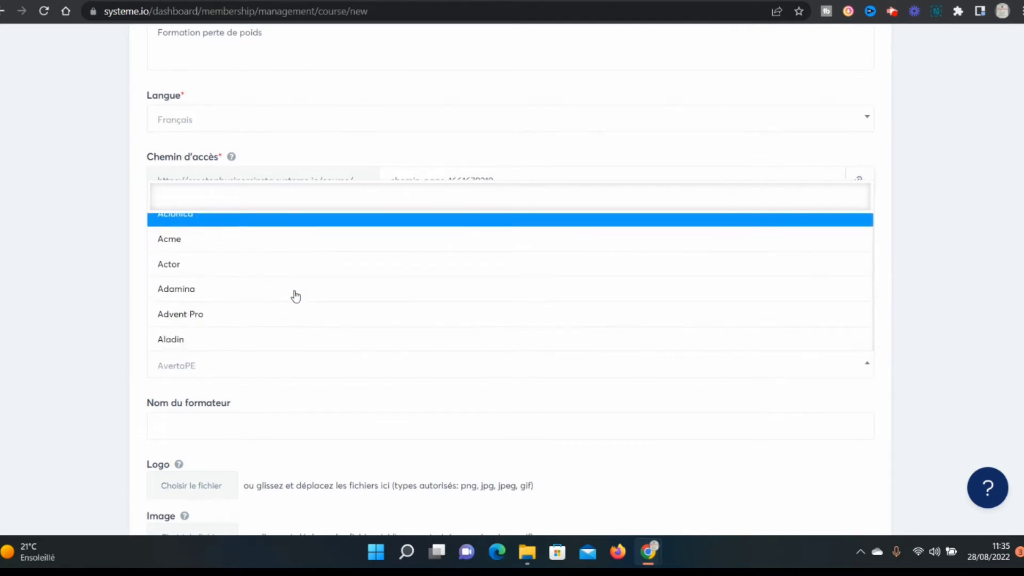
left_click(332, 289)
Step: Enter the trainer's name for the course
scroll(224, 288, "down", 4)
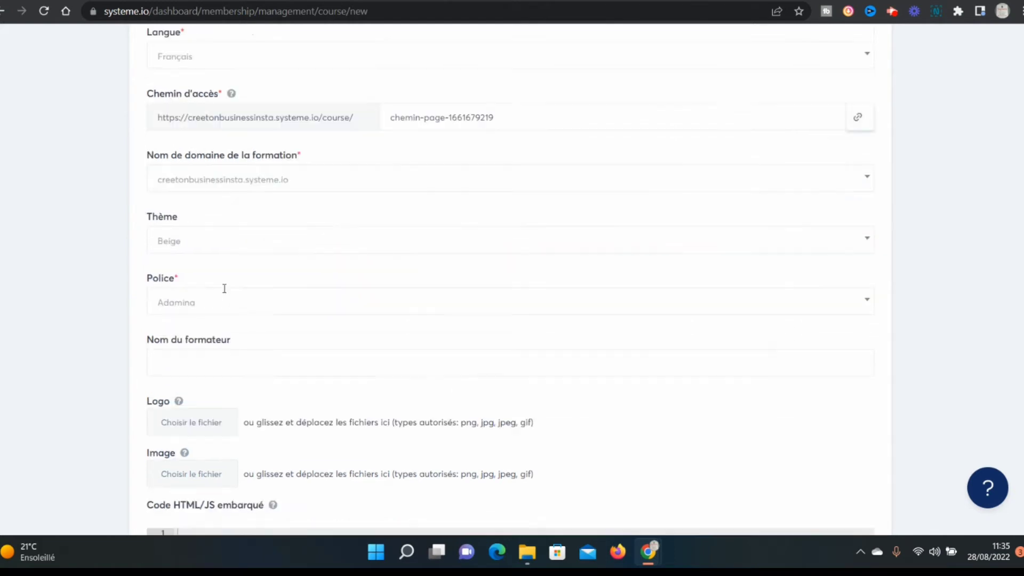
left_click(359, 222)
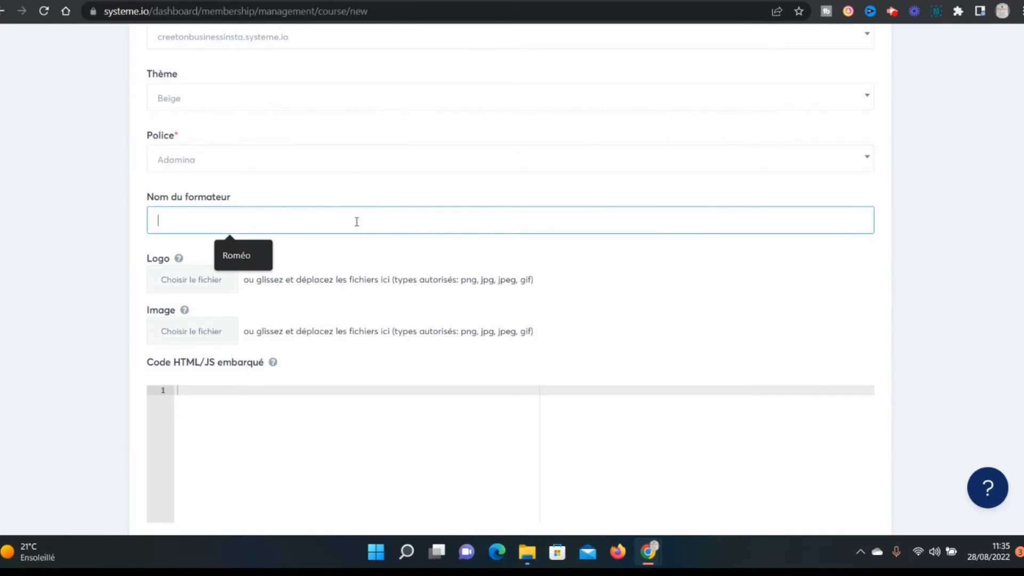
type("Martin")
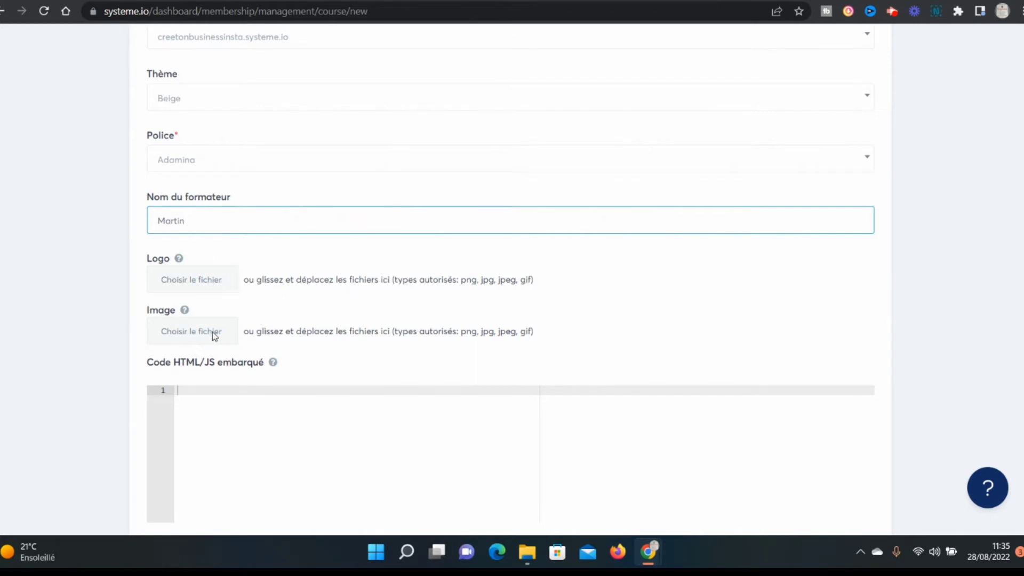
Step: Check the funnels offered for the course's sales page and save the new course
scroll(212, 331, "down", 3)
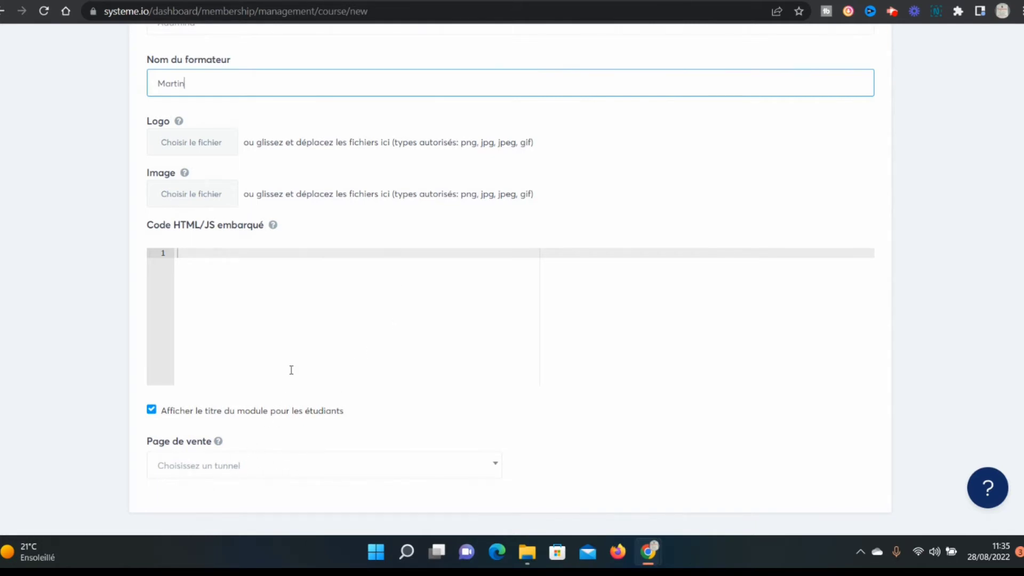
scroll(376, 130, "up", 4)
scroll(482, 173, "down", 4)
left_click(249, 469)
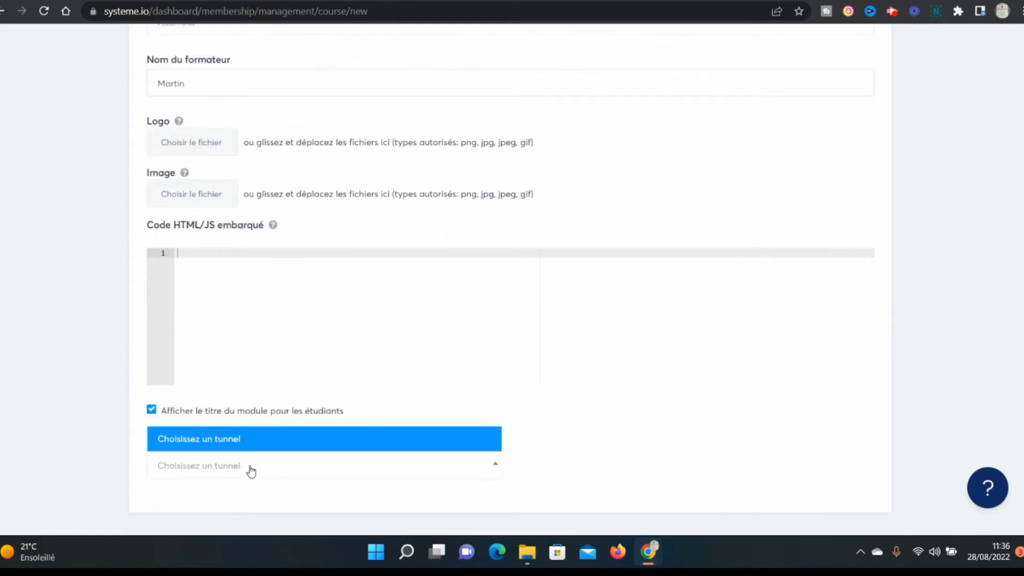
left_click(251, 472)
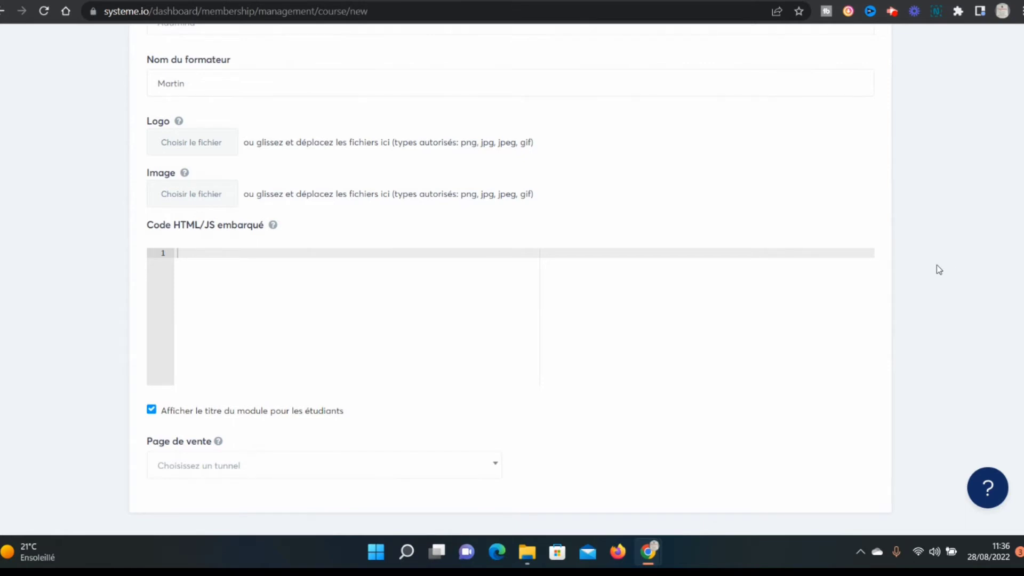
scroll(937, 264, "up", 10)
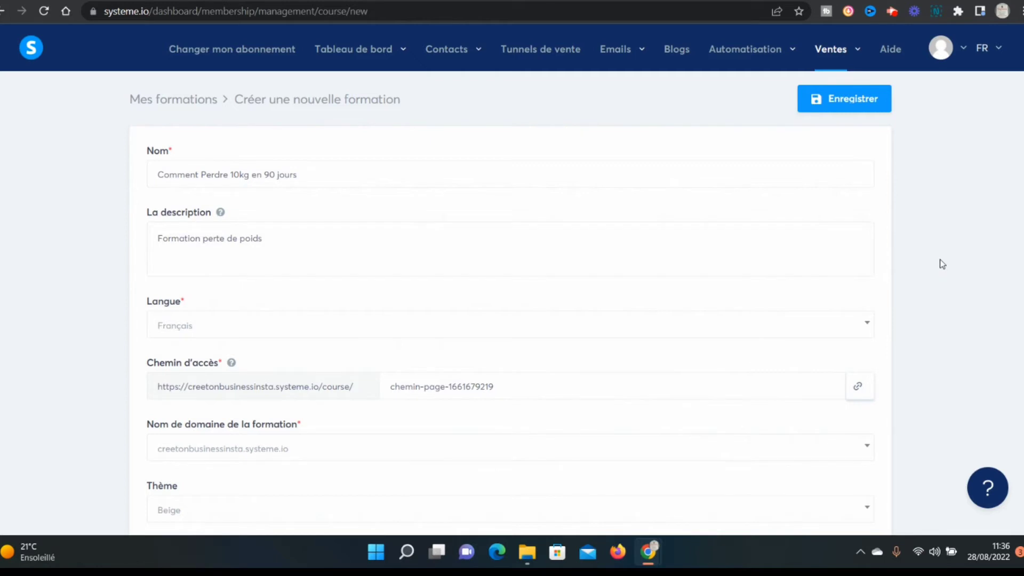
left_click(850, 102)
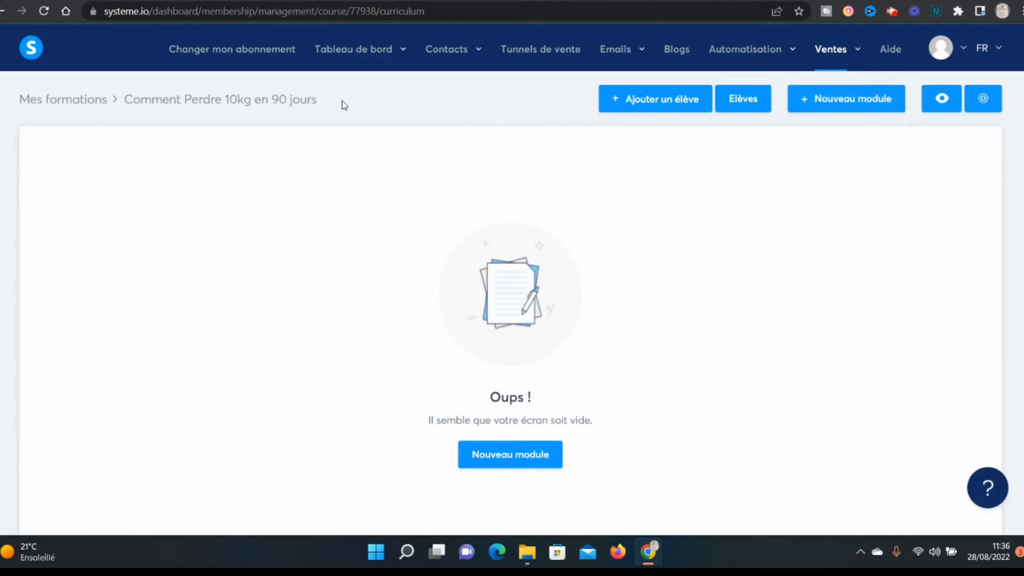
Step: Create a first module named "Module 1" in the empty course
left_click_drag(344, 105, 128, 101)
left_click(128, 101)
left_click(524, 457)
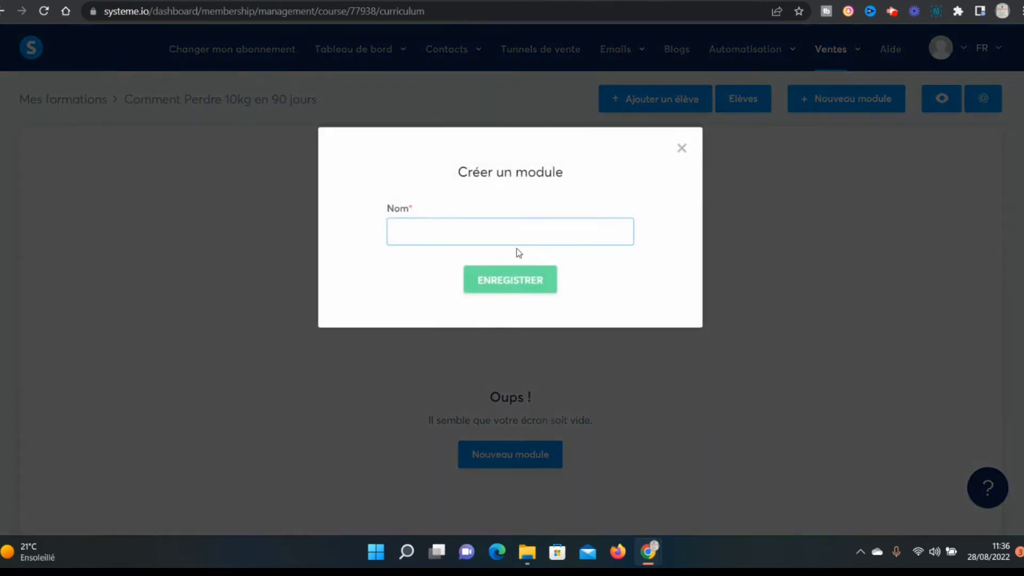
left_click(521, 231)
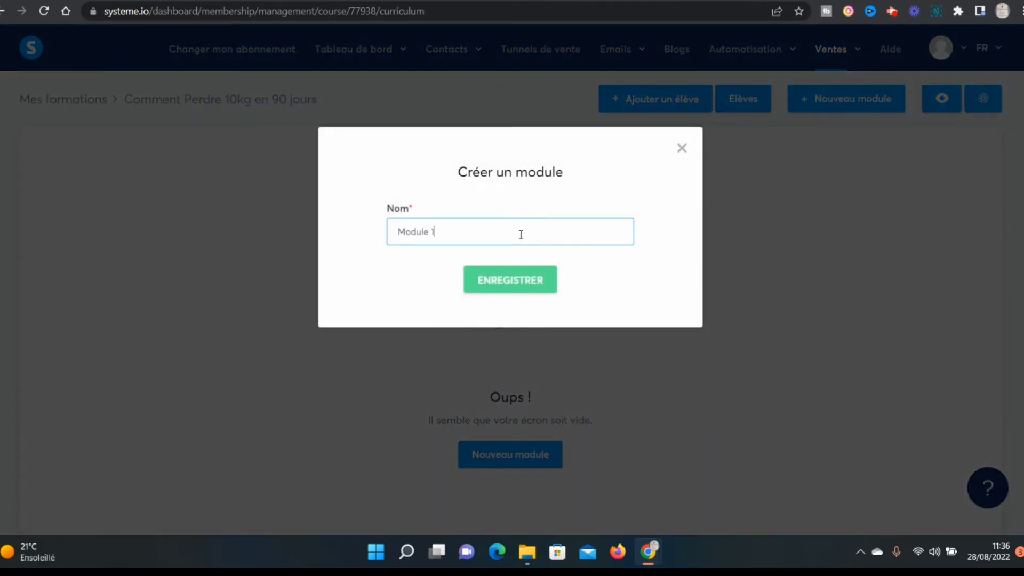
left_click(533, 285)
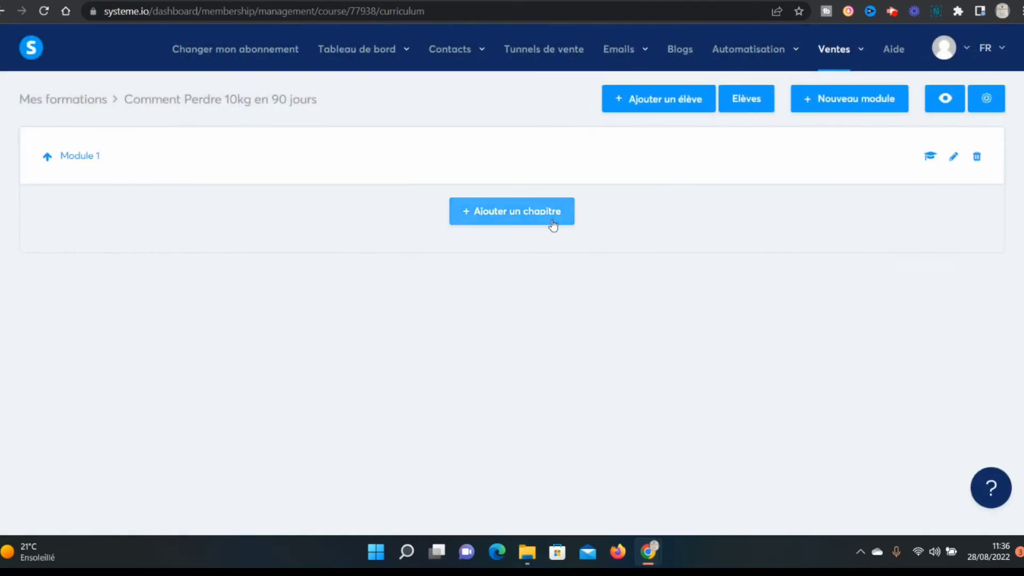
Step: Add a chapter named "Etape 1" to Module 1 with a delay of 0 and the video page type
left_click(476, 208)
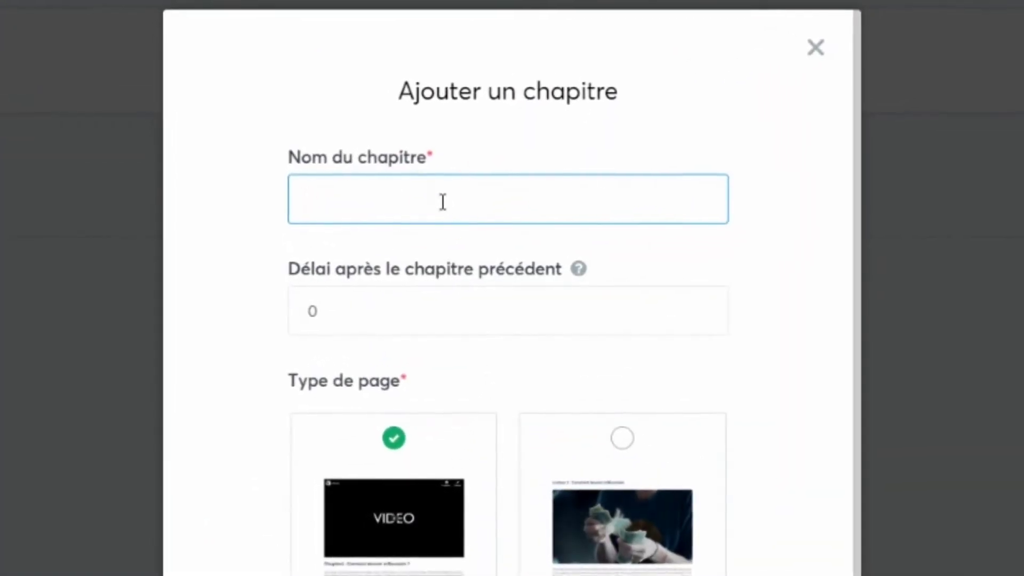
type("Etape 1")
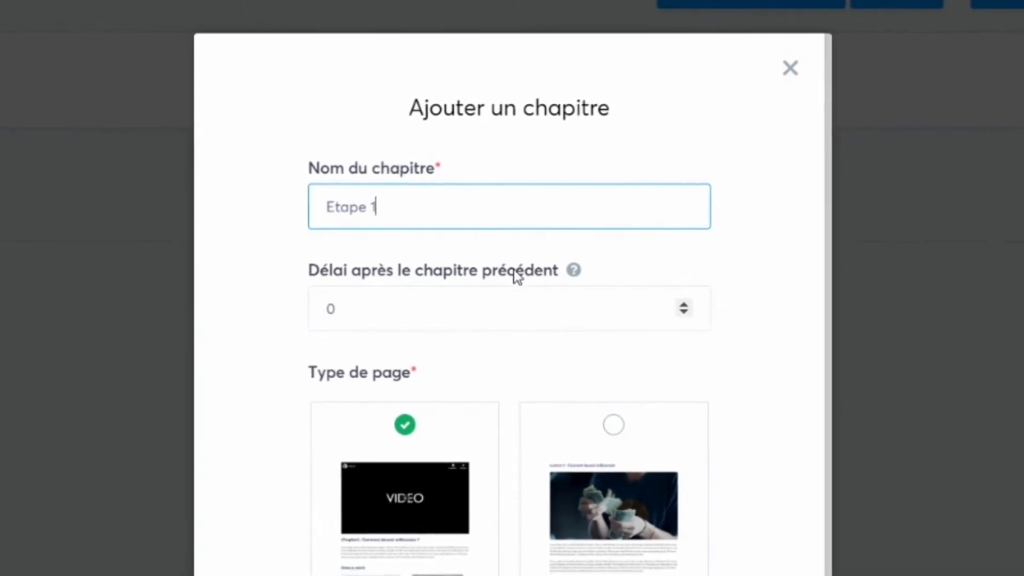
scroll(514, 272, "down", 2)
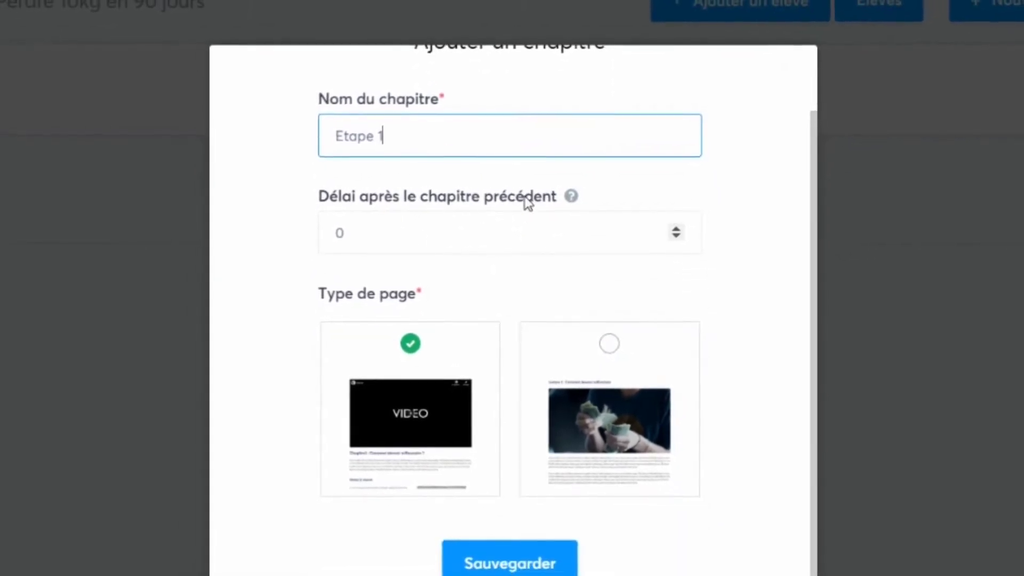
left_click(546, 237)
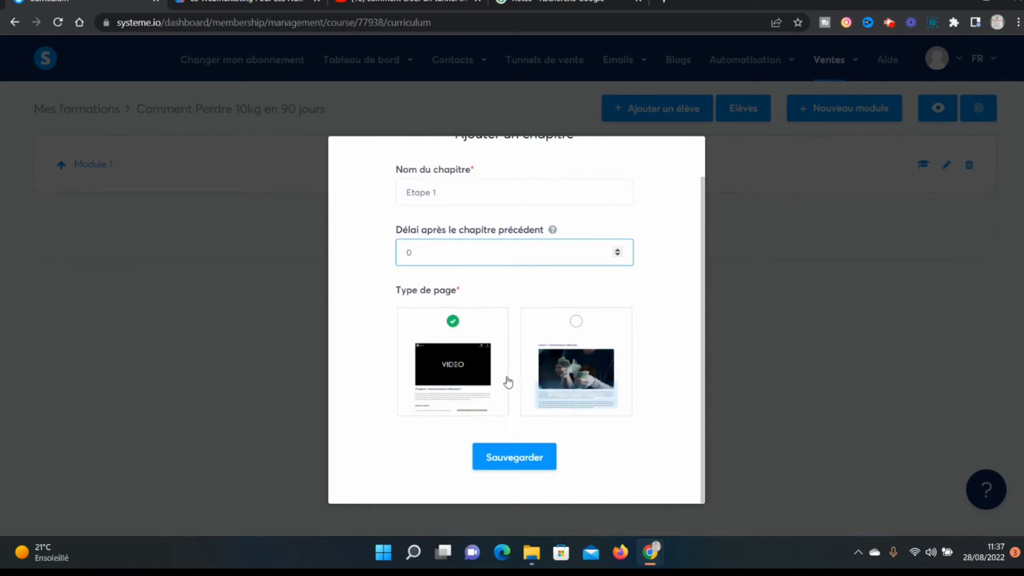
mouse_move(483, 352)
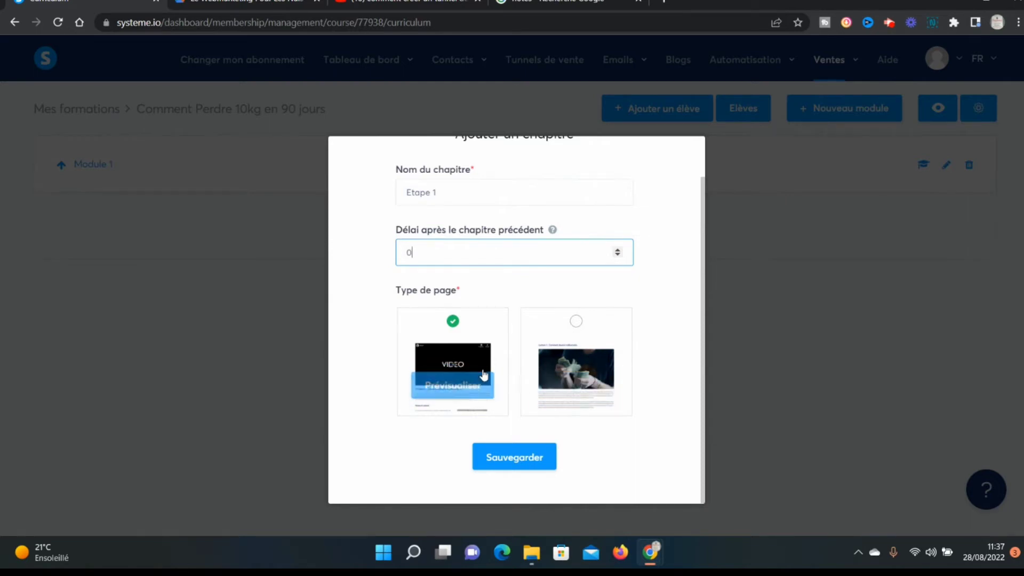
left_click(458, 354)
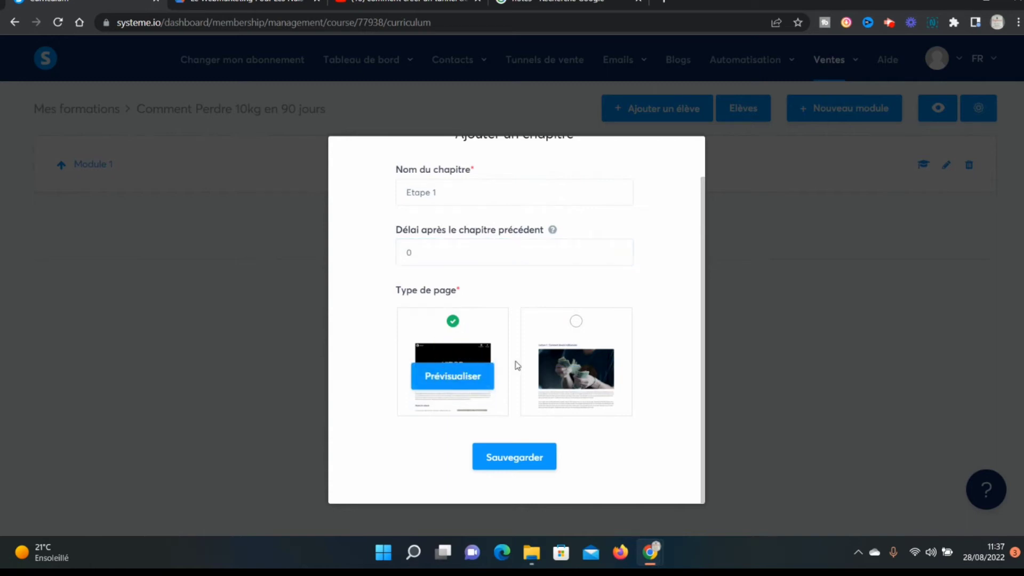
left_click(502, 462)
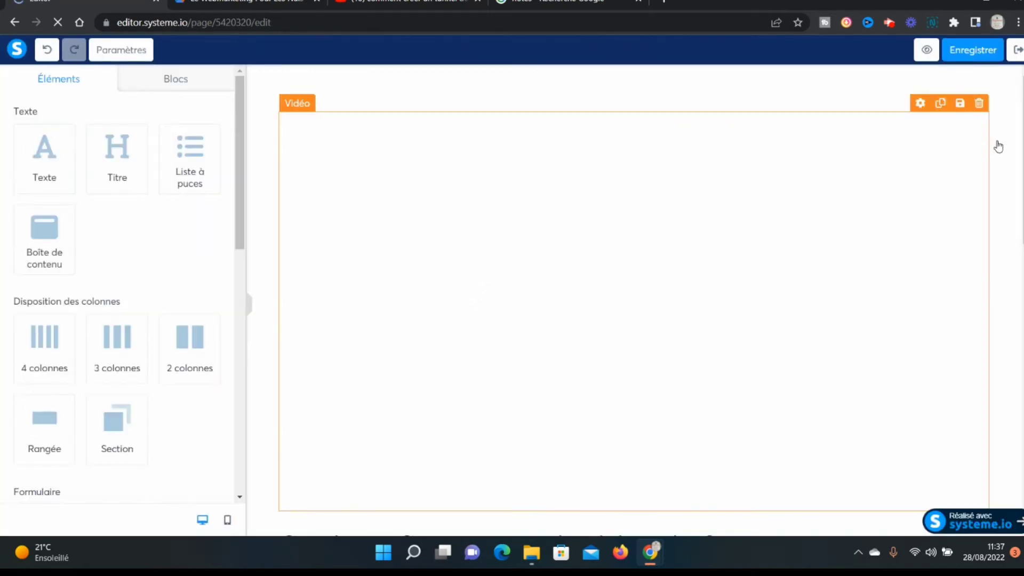
Step: Look through the chapter page template and open the settings of its video element
scroll(373, 174, "down", 7)
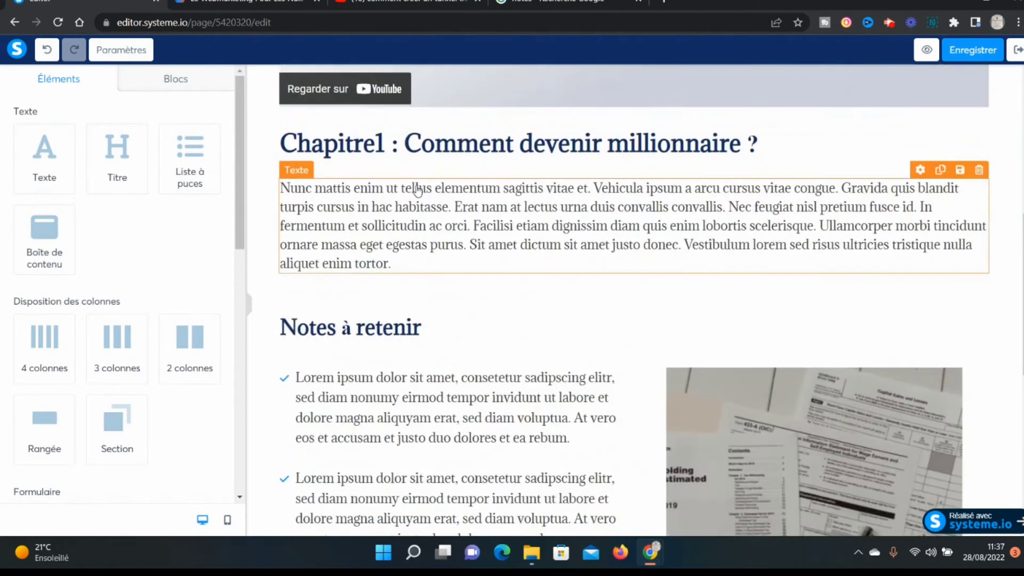
scroll(420, 187, "up", 7)
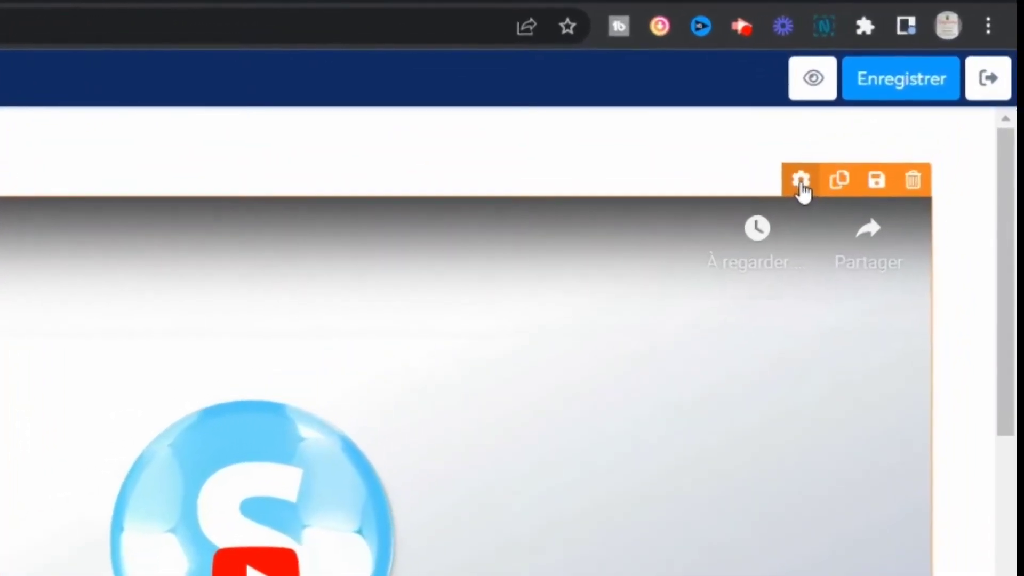
left_click(821, 168)
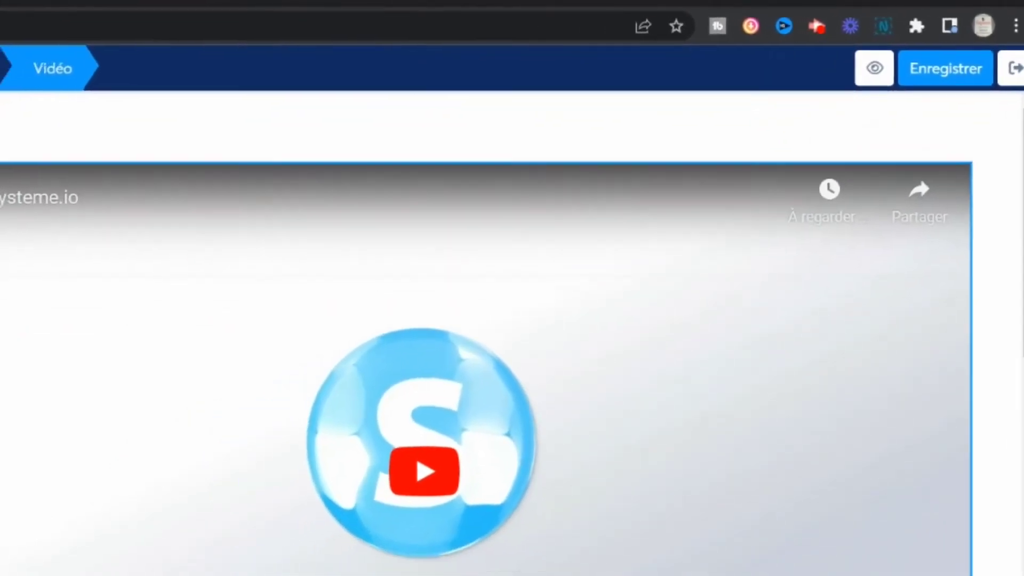
Step: Switch the video type to "Envoyer un fichier" and check the video upload window
left_click(68, 160)
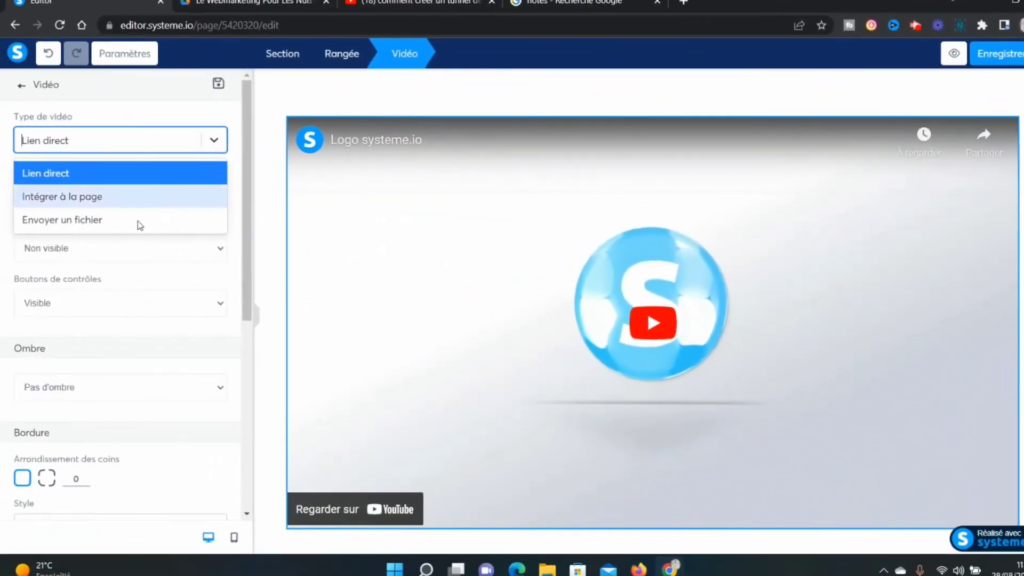
left_click(123, 223)
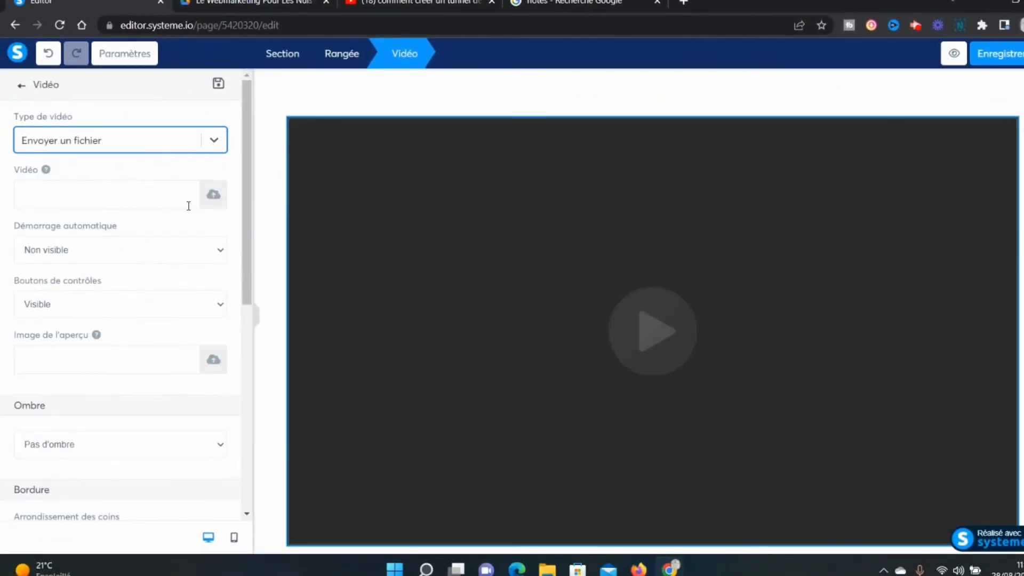
left_click(213, 195)
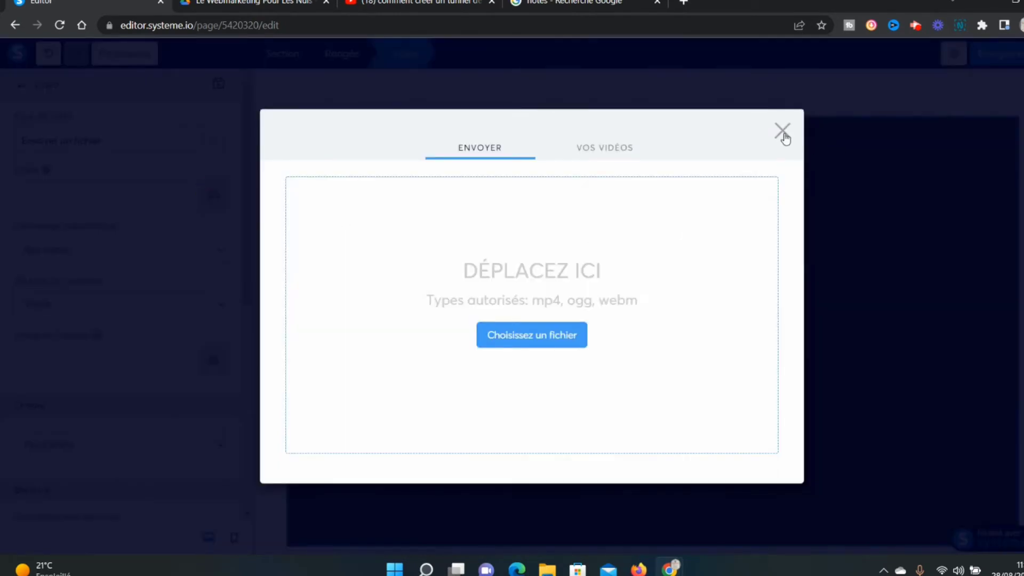
left_click(784, 134)
Step: Compare the settings offered by the video types "Lien direct", "Intégrer à la page" and "Envoyer un fichier"
left_click(92, 143)
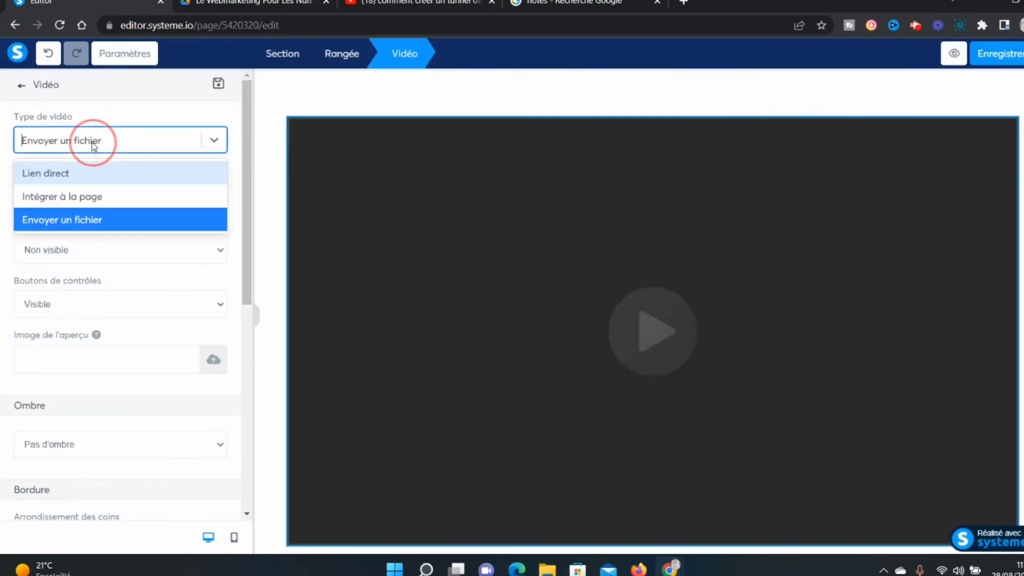
left_click(116, 176)
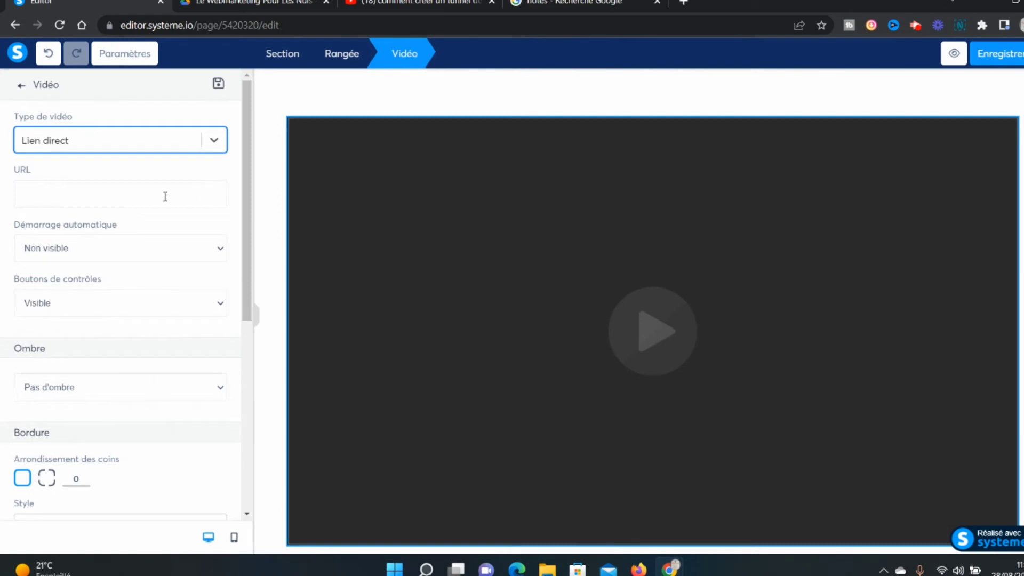
left_click(136, 198)
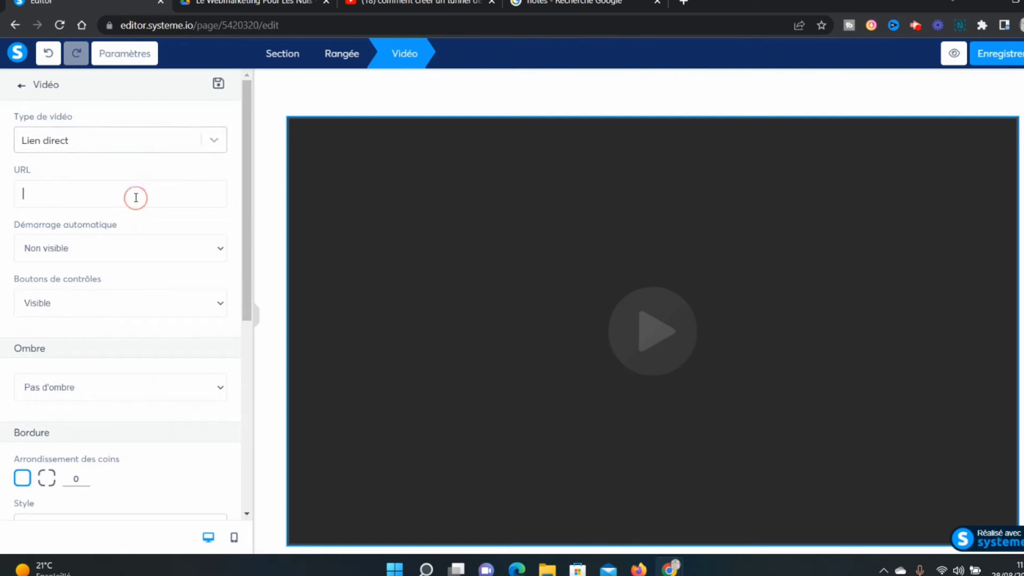
left_click(213, 142)
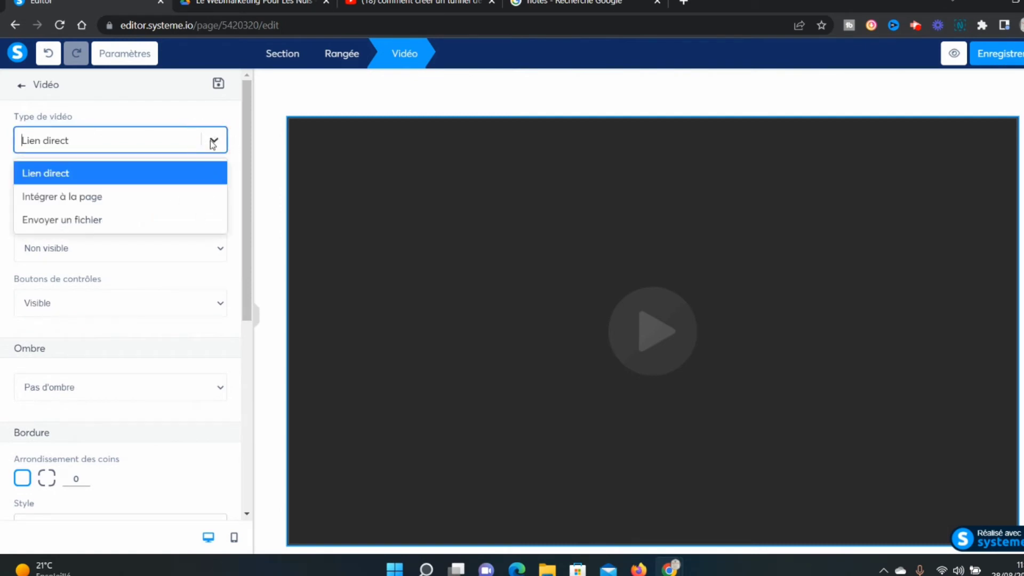
left_click(175, 199)
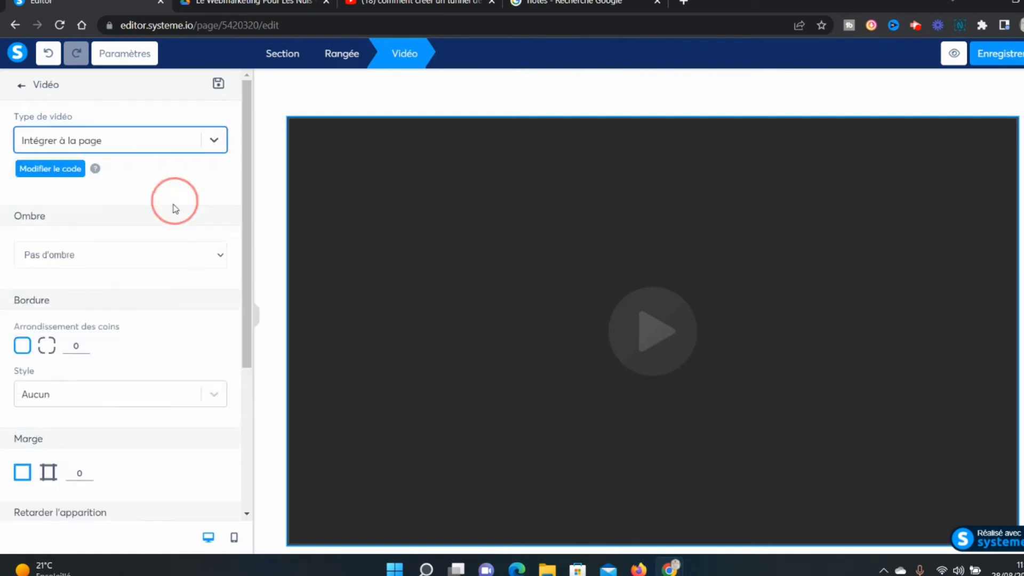
left_click(222, 144)
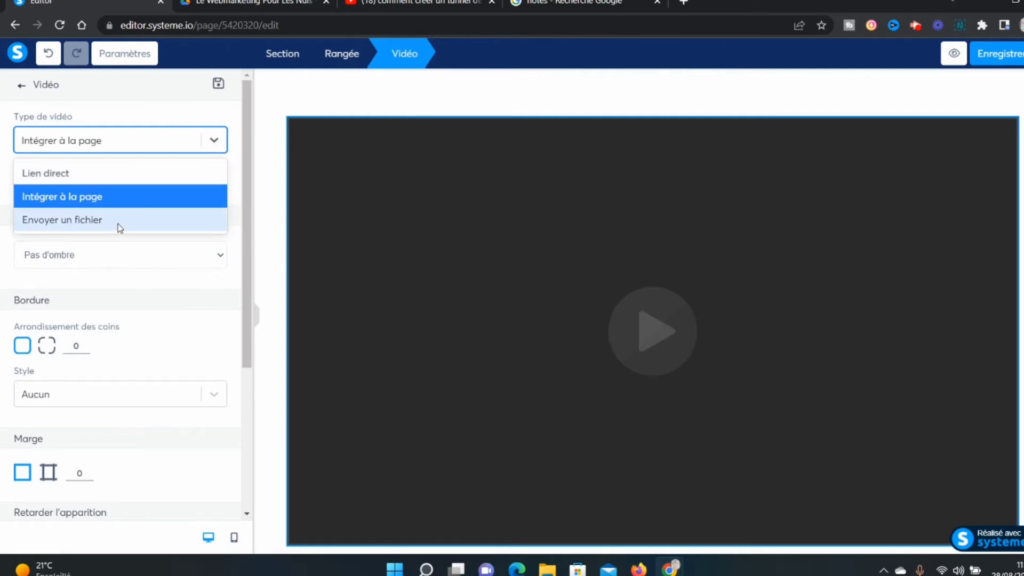
left_click(120, 224)
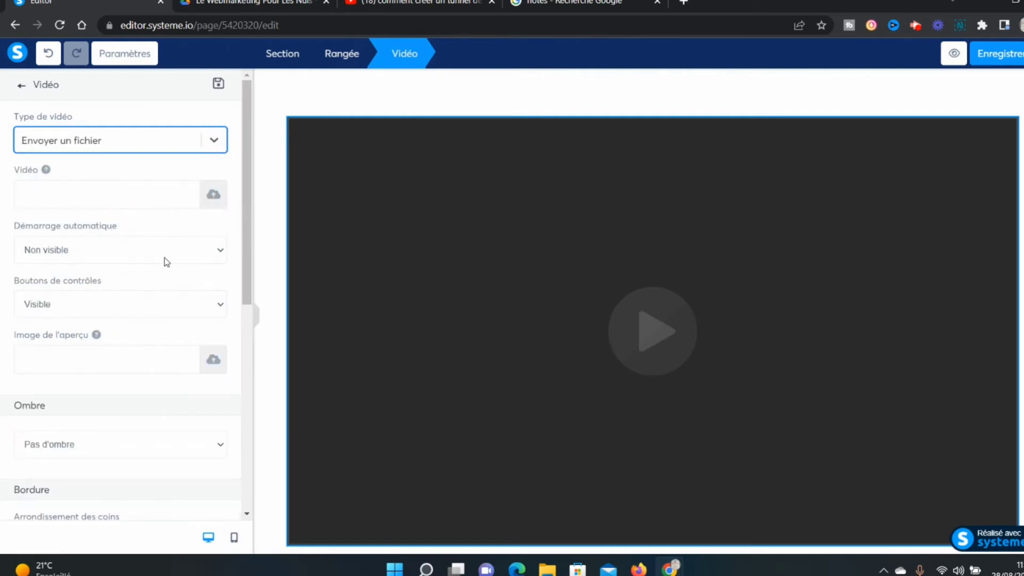
Step: Examine the remaining settings of the file-upload video type, including the "Démarrage automatique" options
scroll(155, 261, "down", 2)
scroll(151, 262, "up", 2)
left_click(95, 251)
left_click(97, 255)
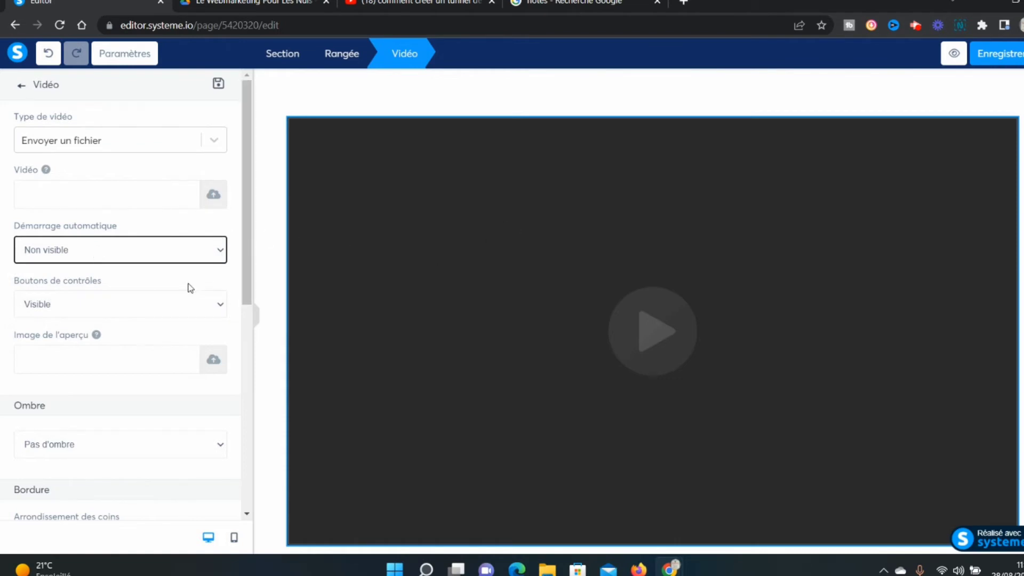
scroll(164, 292, "down", 1)
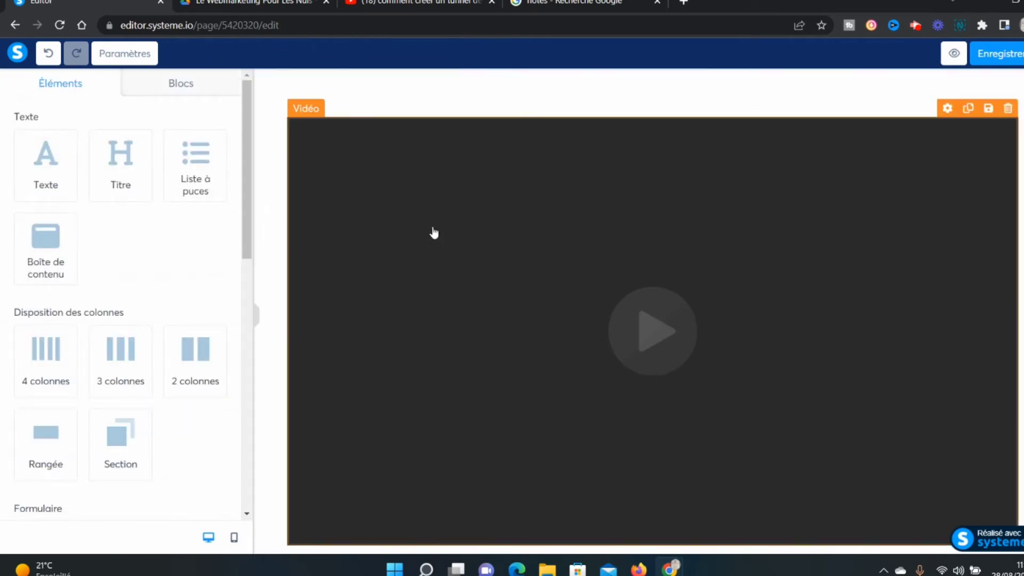
Step: Set the shadow of the video element to "Ombre intense" and check its border, margin and visibility settings
left_click(583, 159)
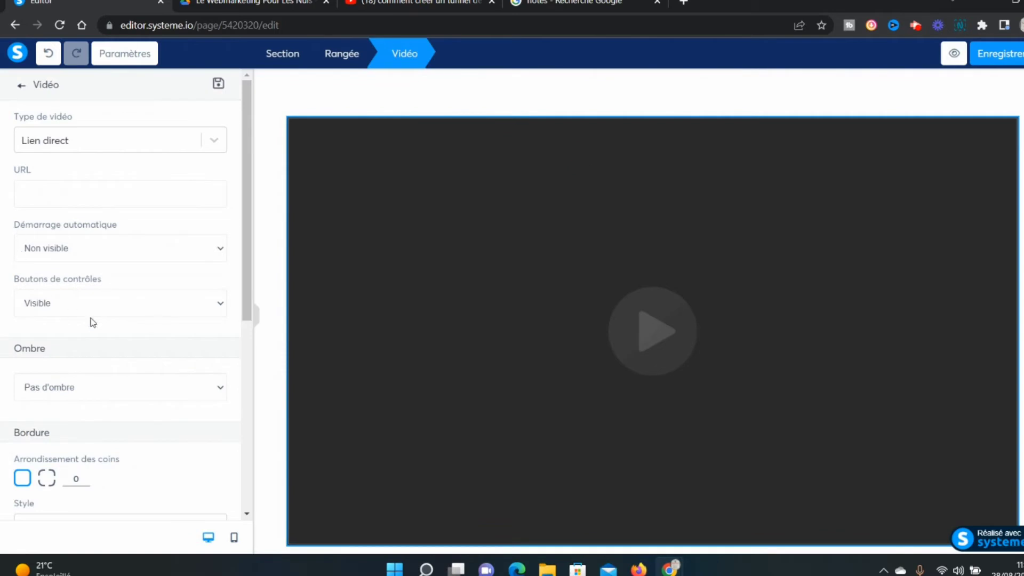
scroll(92, 322, "down", 4)
left_click(176, 190)
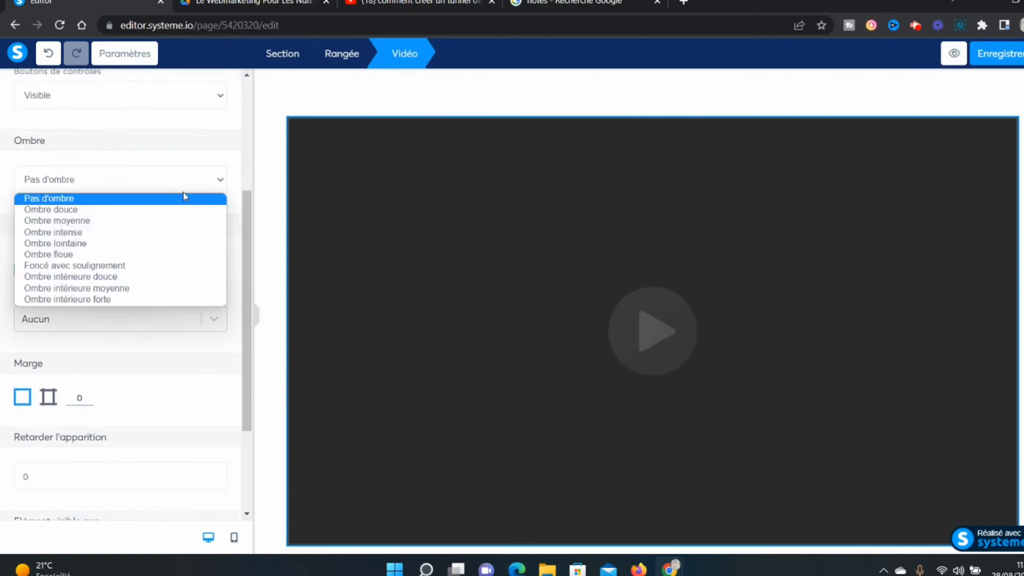
left_click(141, 235)
scroll(153, 210, "up", 1)
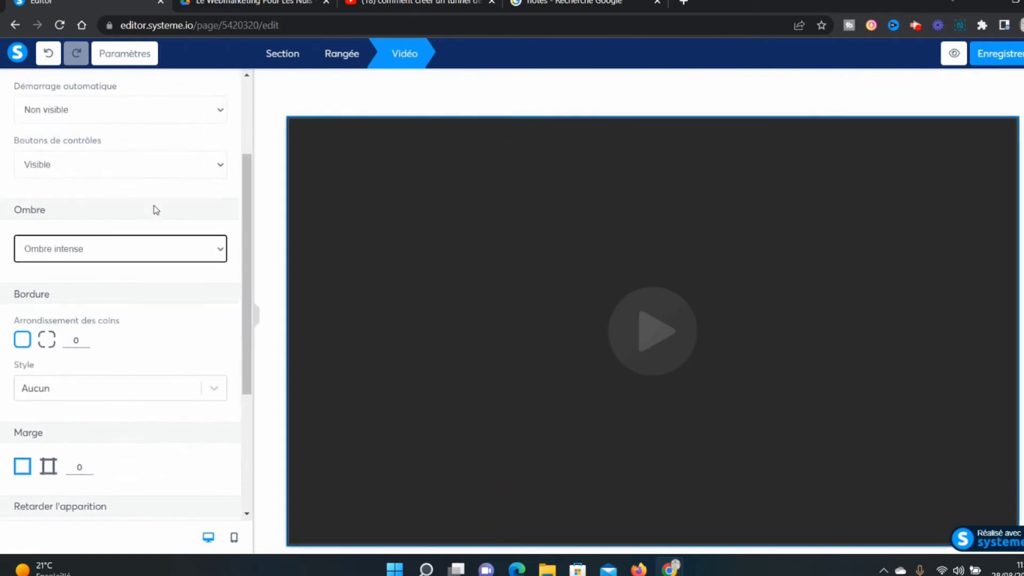
scroll(178, 165, "down", 1)
left_click(150, 212)
scroll(150, 216, "down", 1)
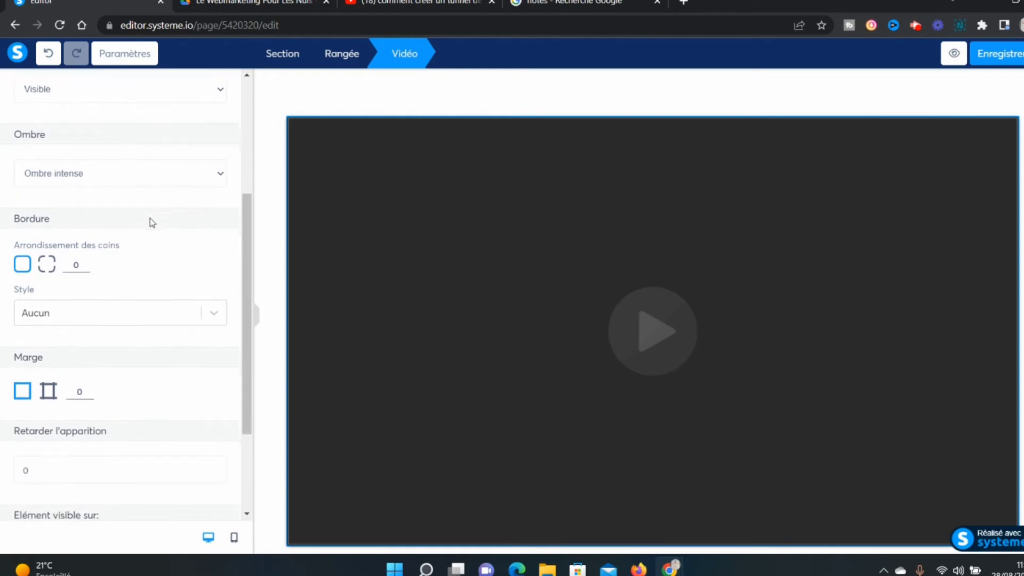
scroll(74, 231, "down", 1)
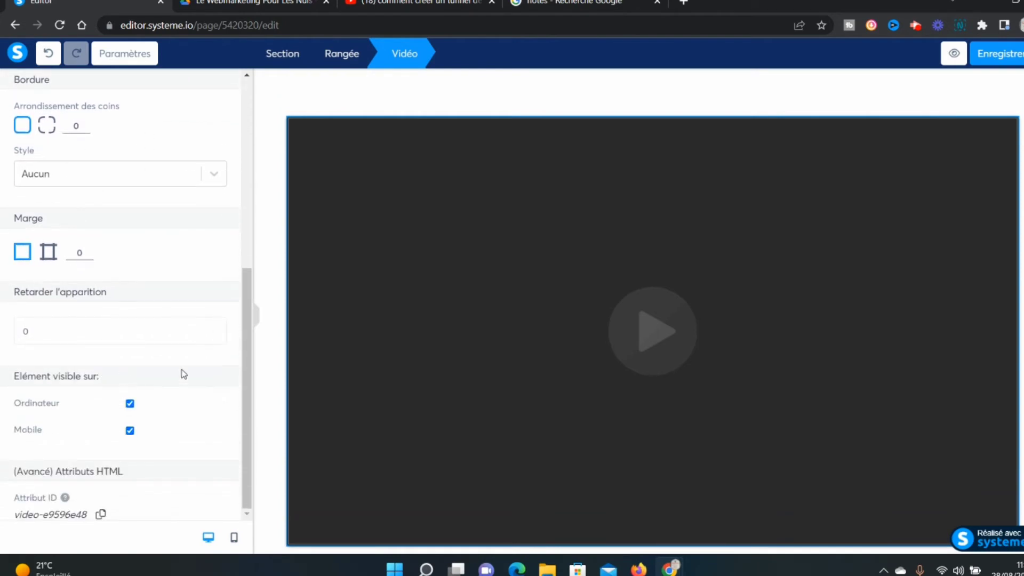
scroll(134, 167, "up", 5)
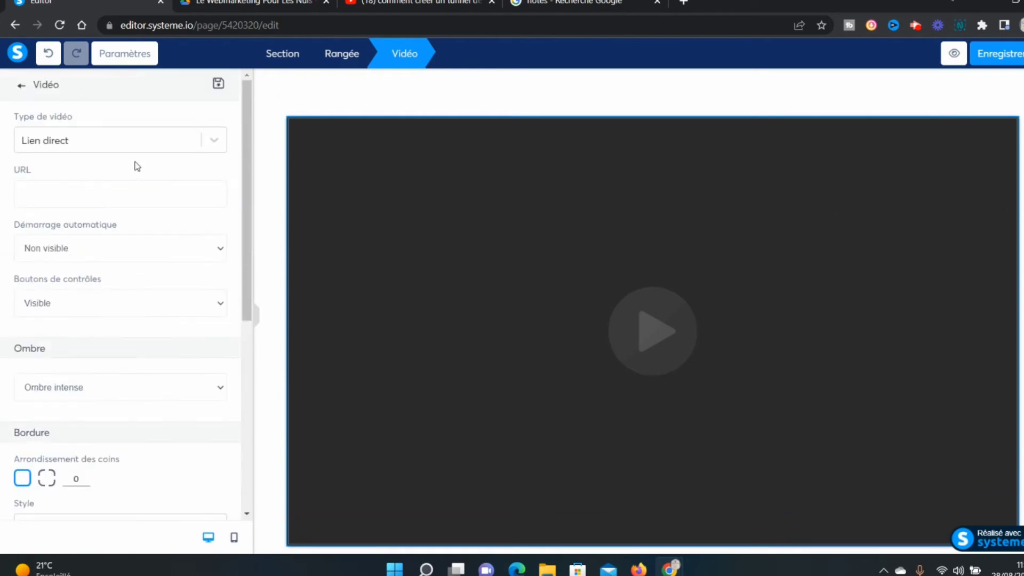
Step: Add a title element directly above the video and delete the empty section left above it
left_click(20, 91)
left_click_drag(128, 160, 455, 116)
left_click_drag(629, 131, 608, 242)
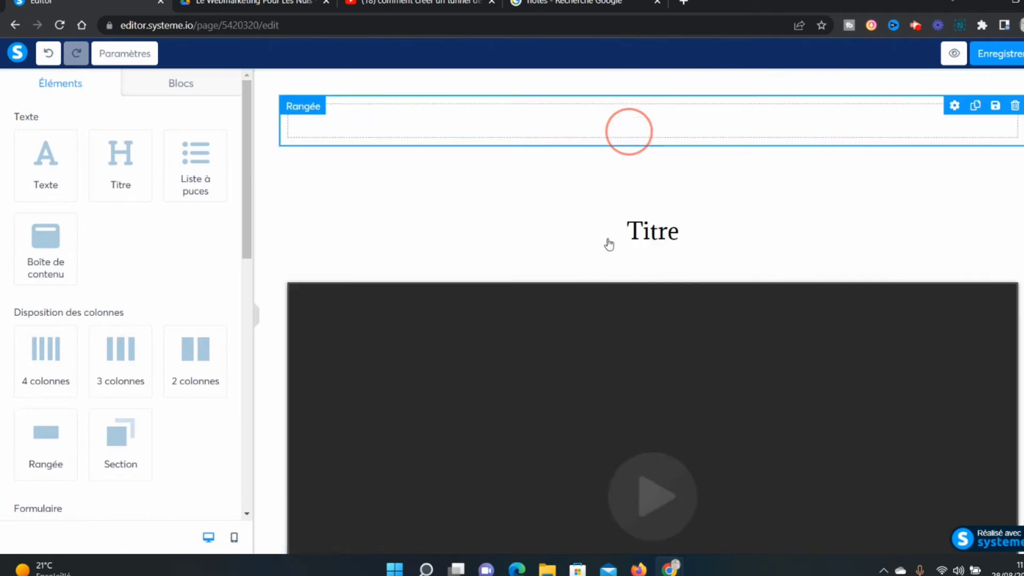
left_click(749, 116)
key("Delete")
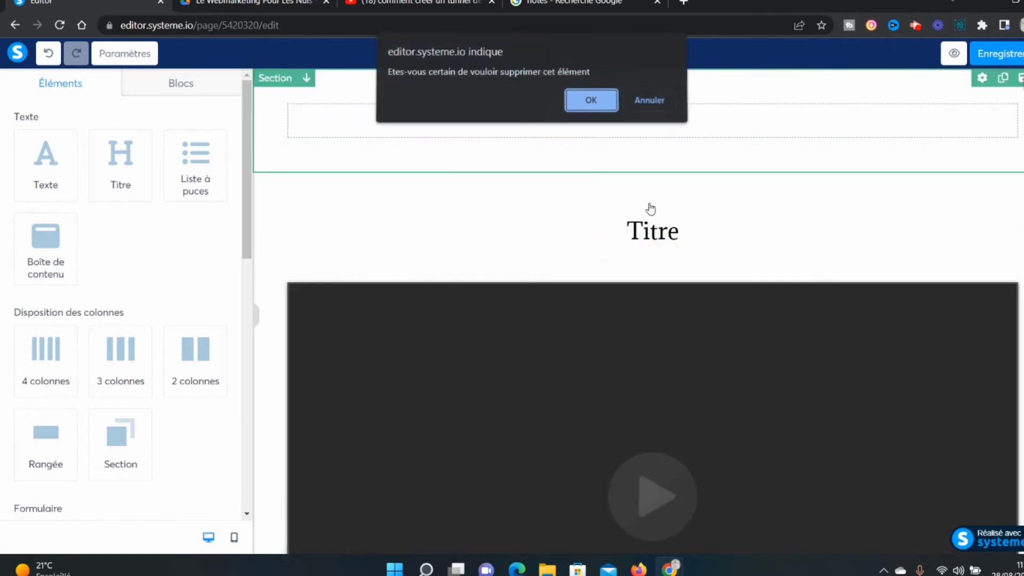
left_click(591, 103)
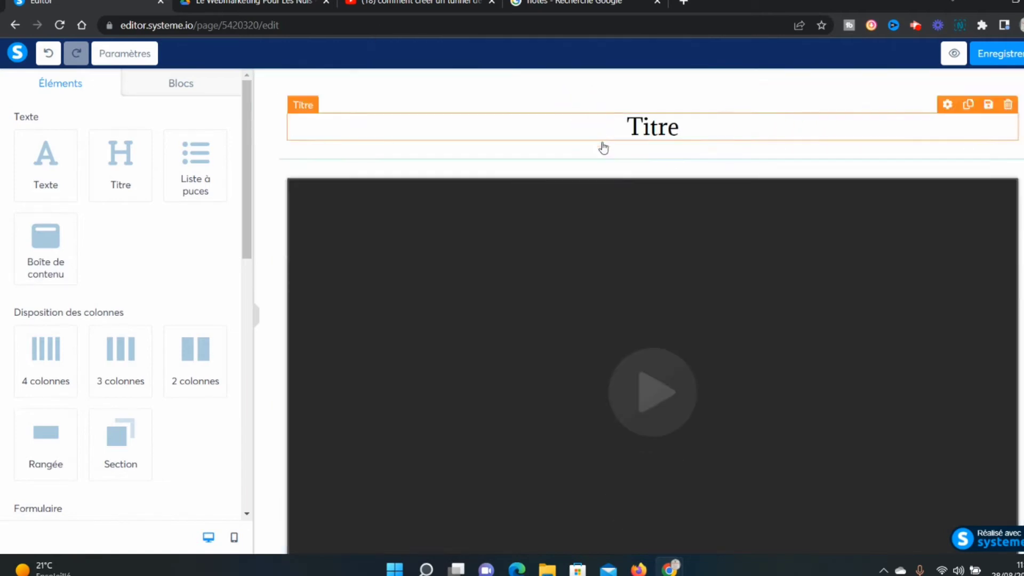
Step: Replace the text of the new title with "VIDEO 1: Motivation pour perdre du poids"
left_click(696, 128)
key("ctrl+a")
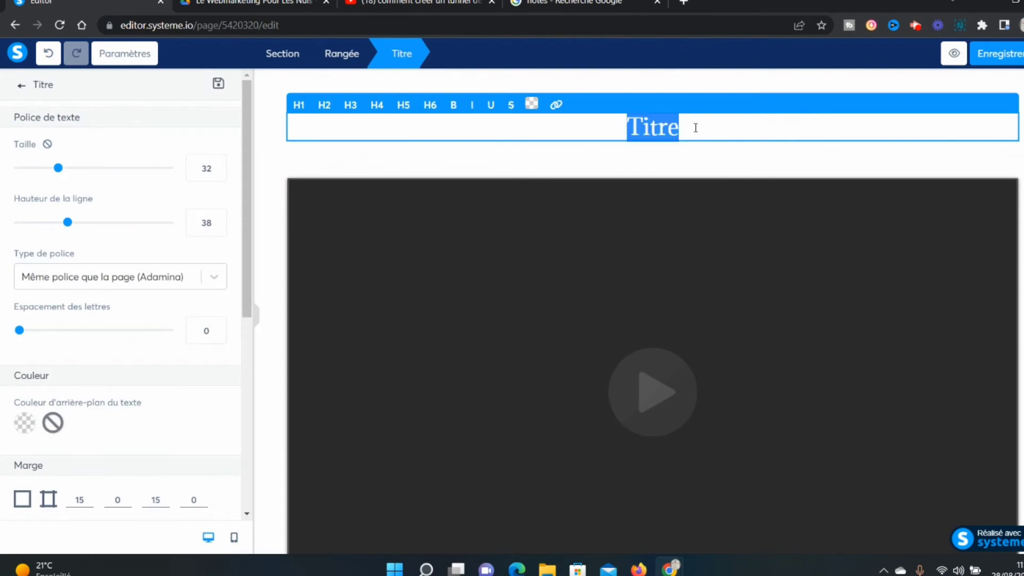
type("VIDEO 1 ")
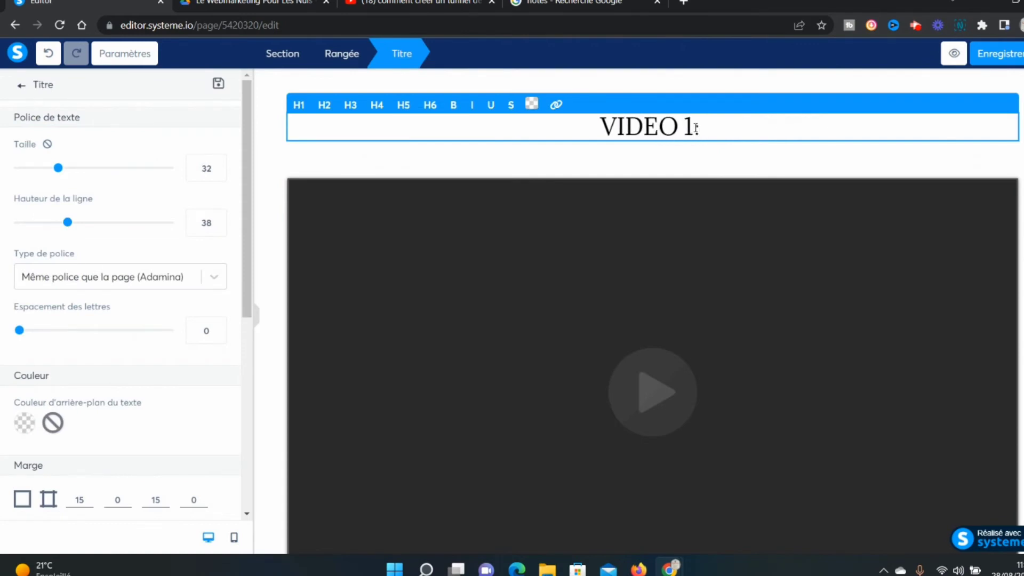
type(": Motivati")
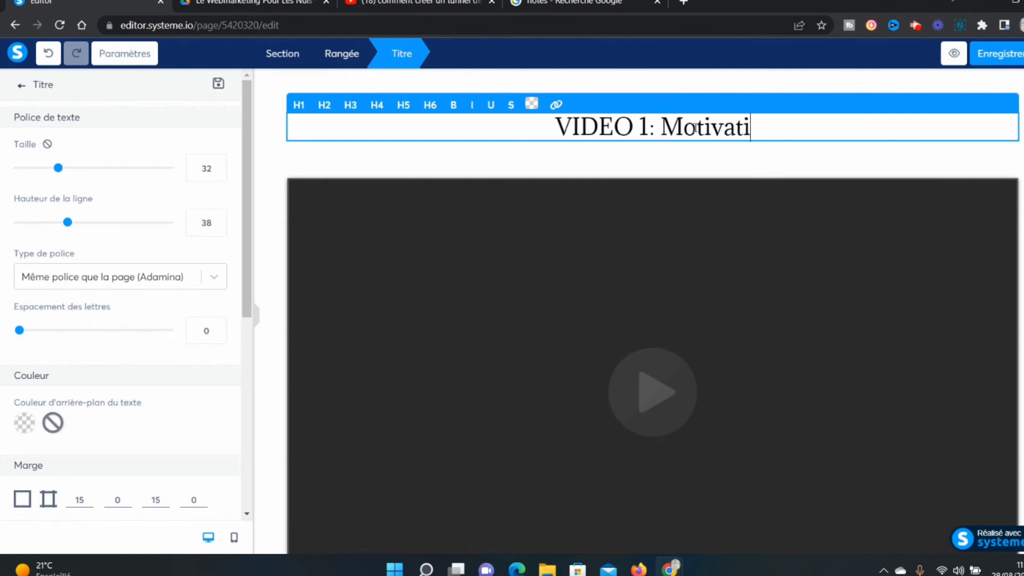
type("on pour per")
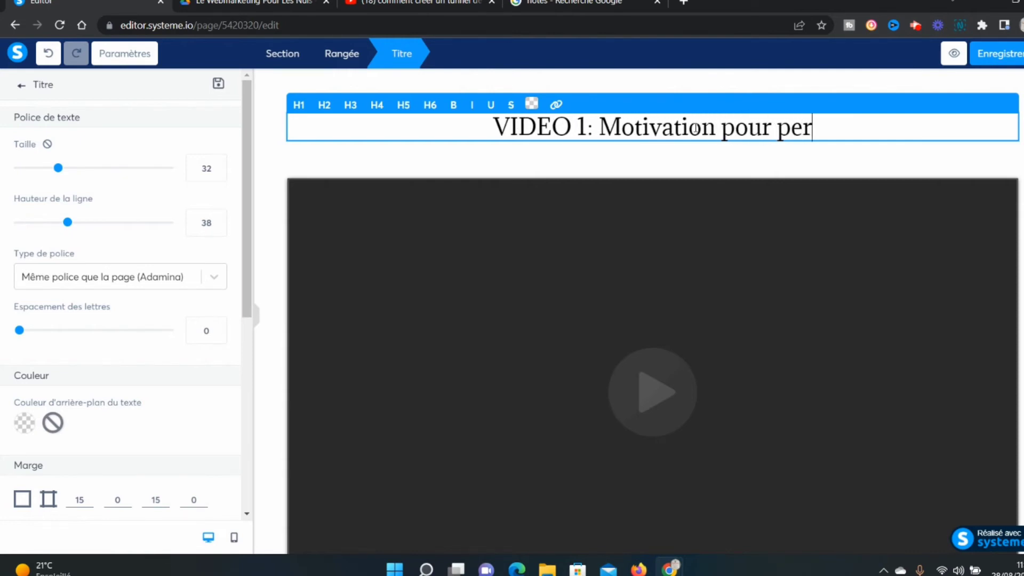
type("dre du poids")
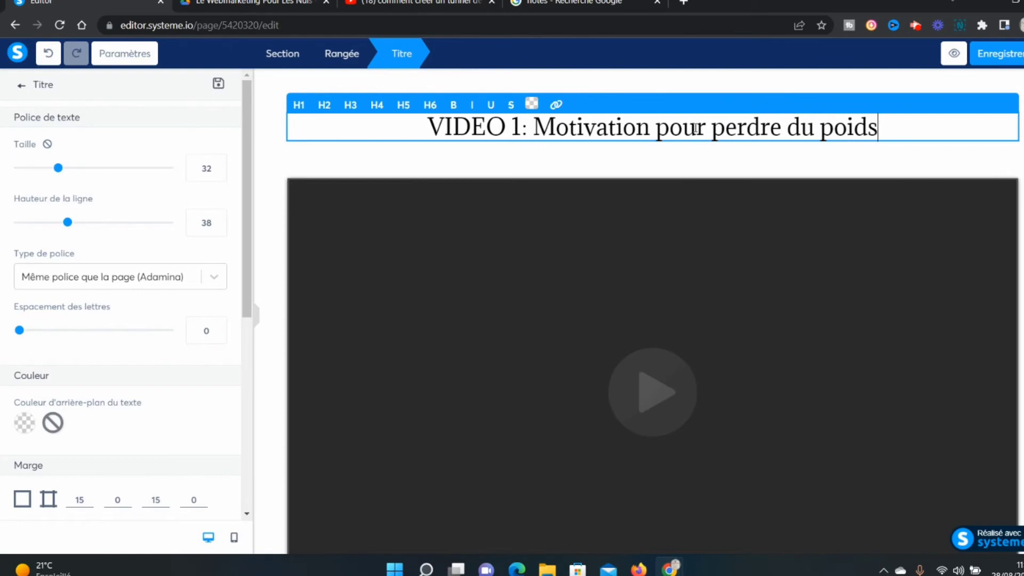
key("Escape")
Step: Delete the heading "Chapitre1 : Comment devenir millionnaire ?" below the video, together with its empty row
scroll(747, 216, "down", 10)
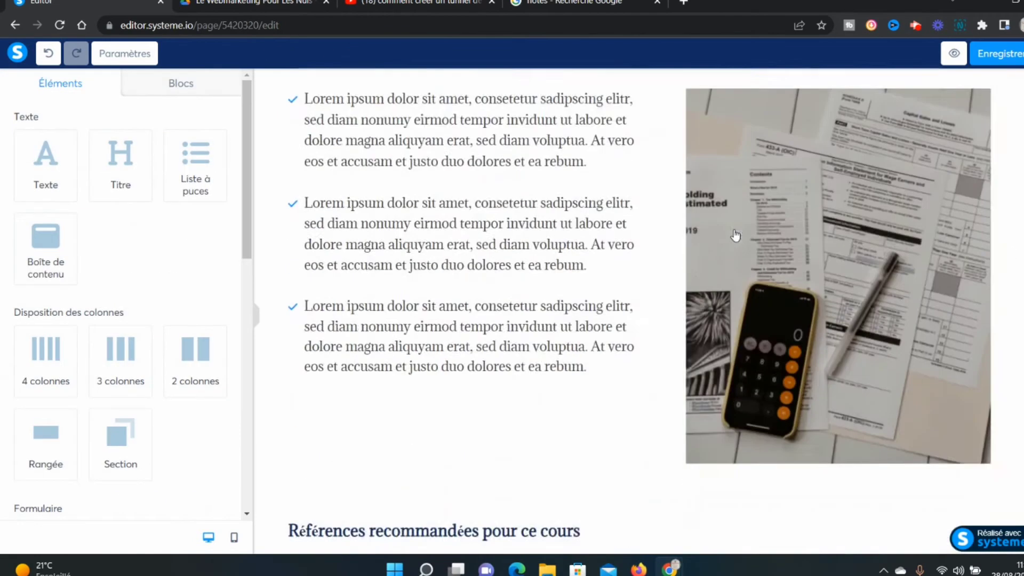
scroll(774, 212, "up", 4)
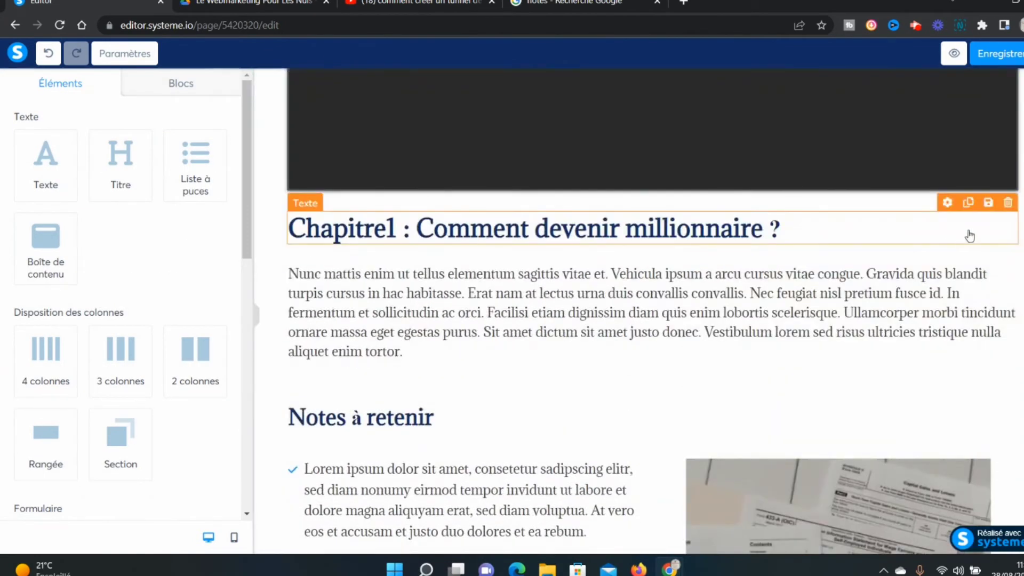
left_click(1009, 202)
left_click(587, 105)
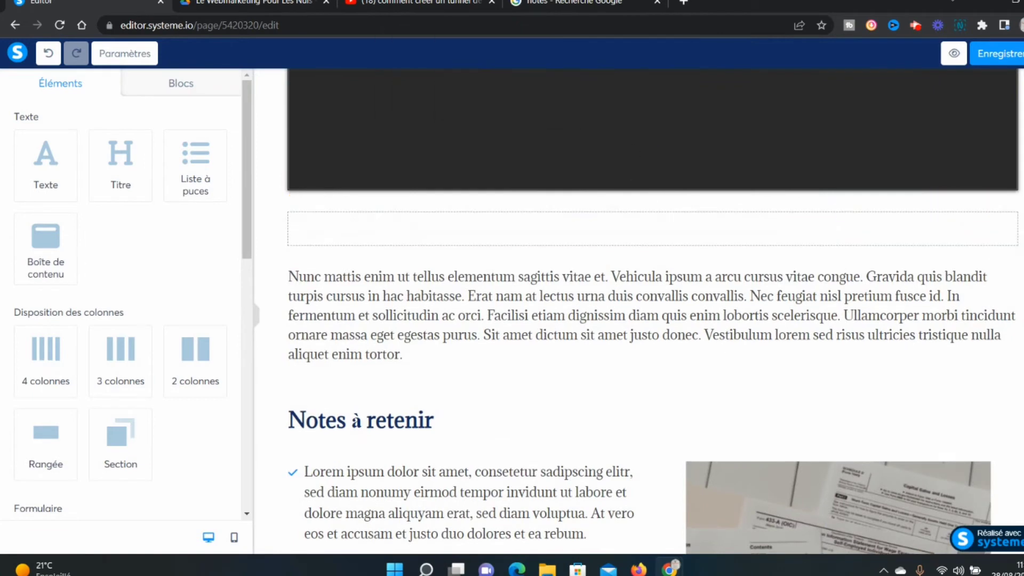
left_click(1015, 195)
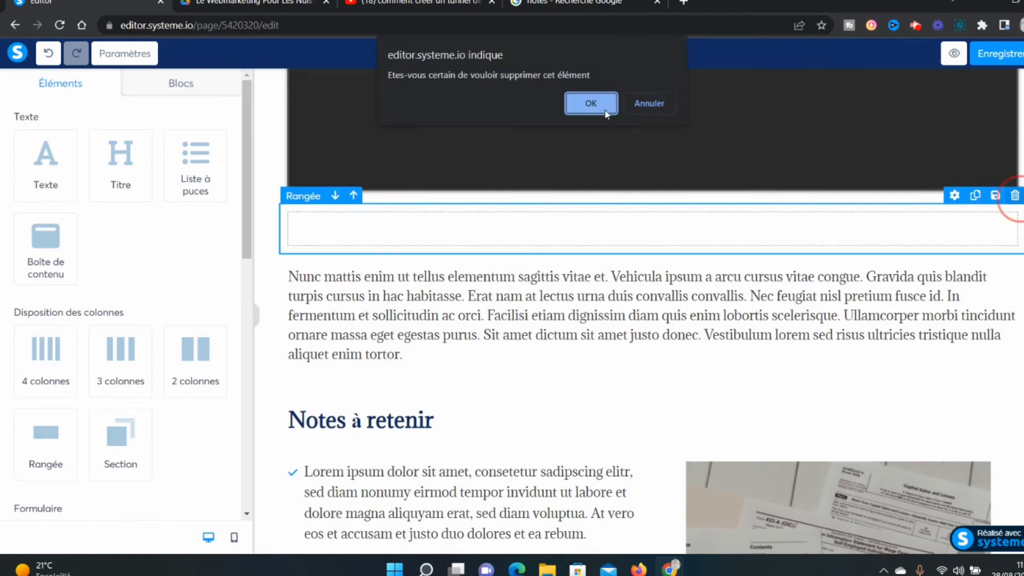
left_click(591, 96)
Step: Delete the placeholder paragraph between the video and "Notes à retenir", together with its empty row
left_click(1009, 202)
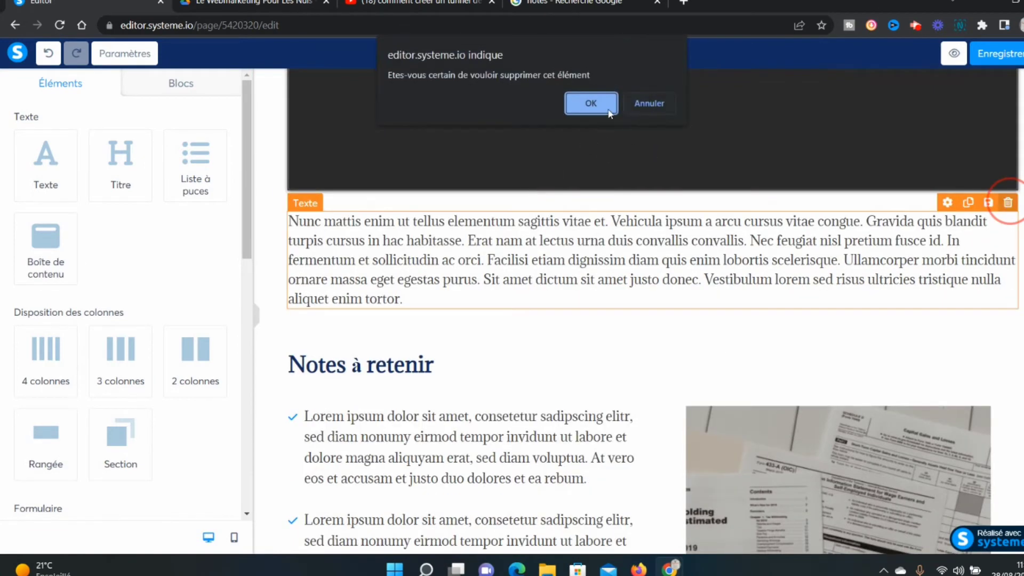
left_click(590, 102)
left_click(1016, 196)
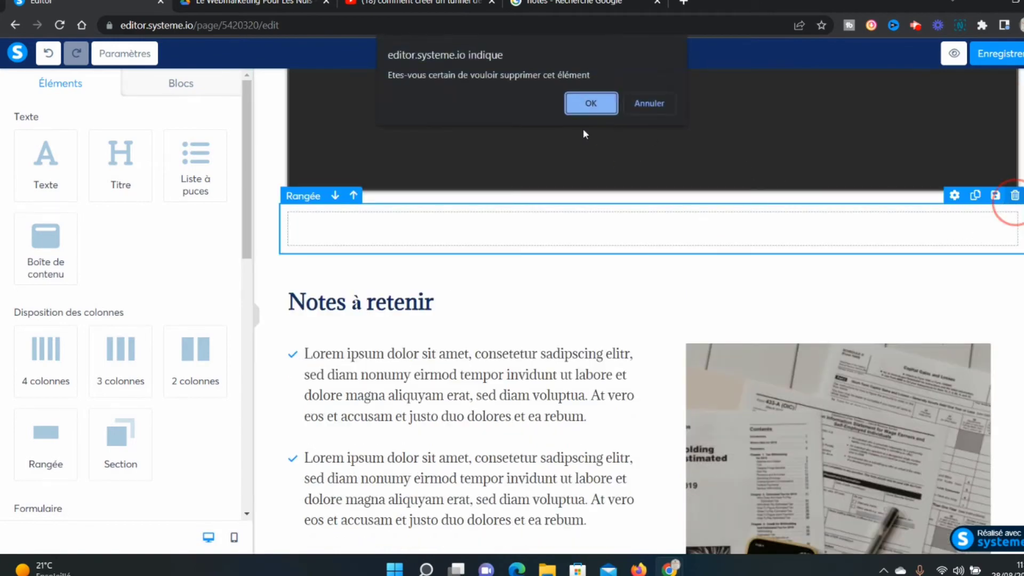
left_click(591, 97)
Step: Review the rest of the chapter page, its page settings and the available elements, and save the page
scroll(616, 282, "down", 5)
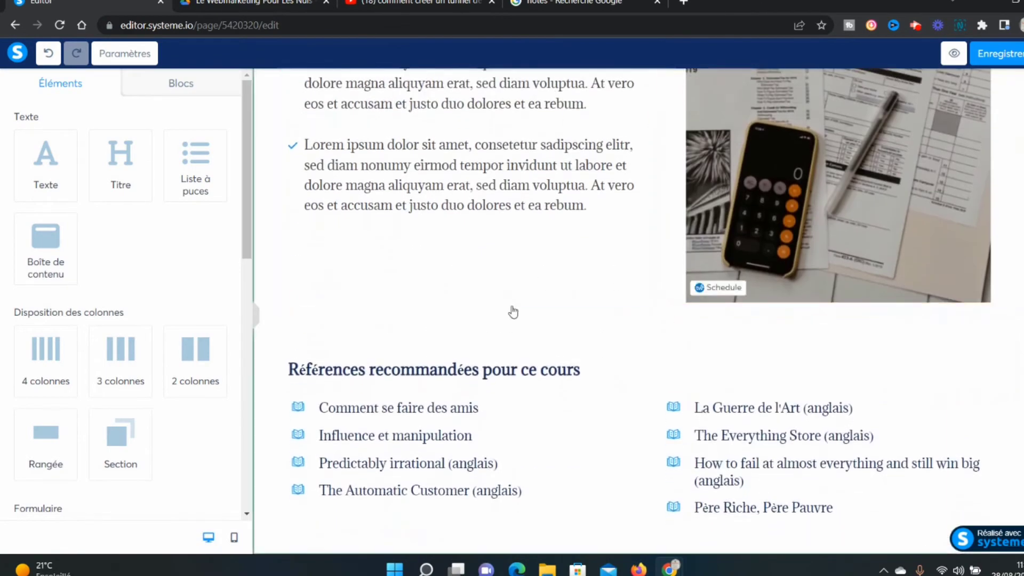
scroll(585, 352, "up", 6)
scroll(585, 352, "up", 4)
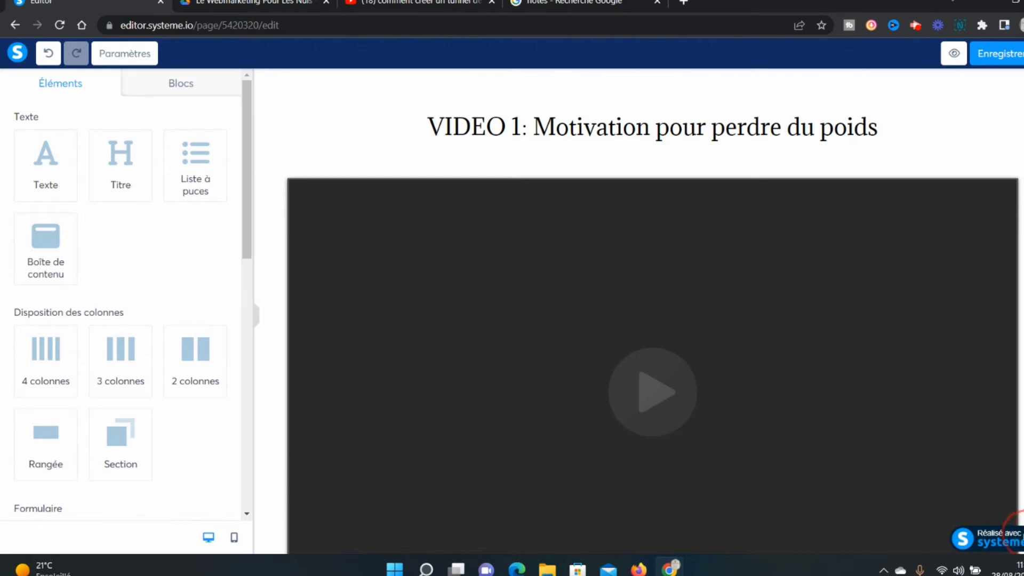
left_click(122, 52)
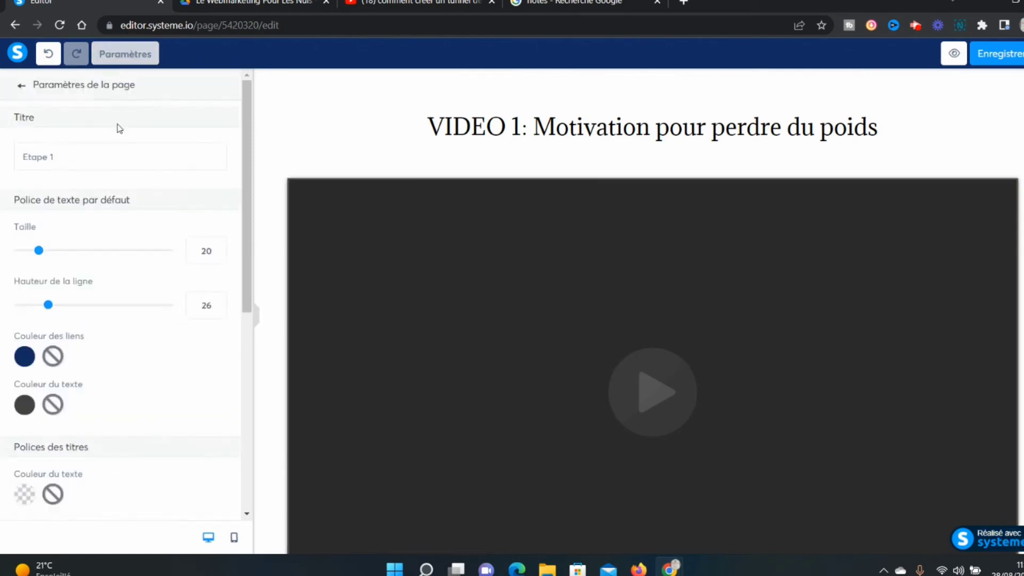
scroll(138, 250, "down", 7)
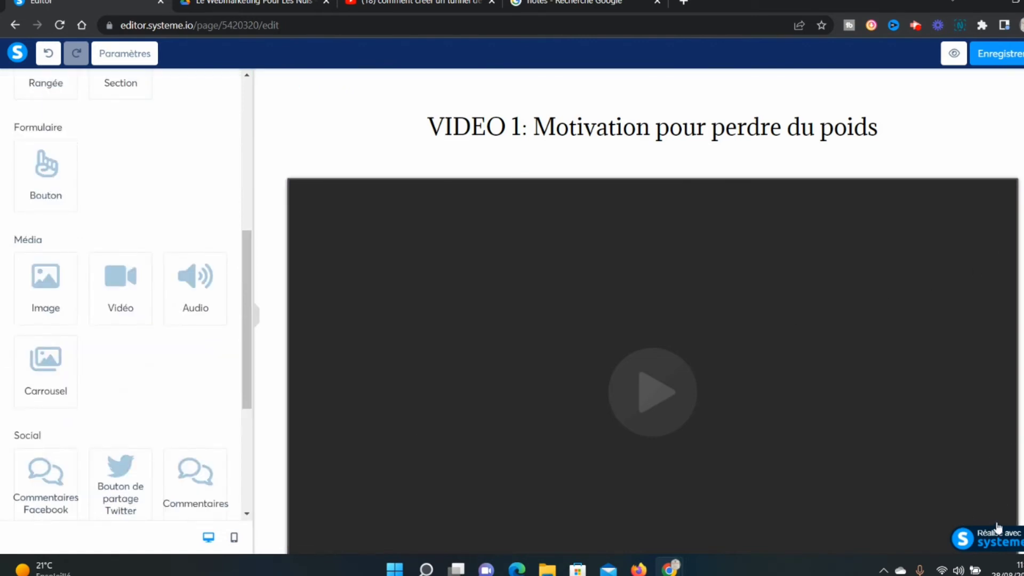
scroll(653, 320, "down", 3)
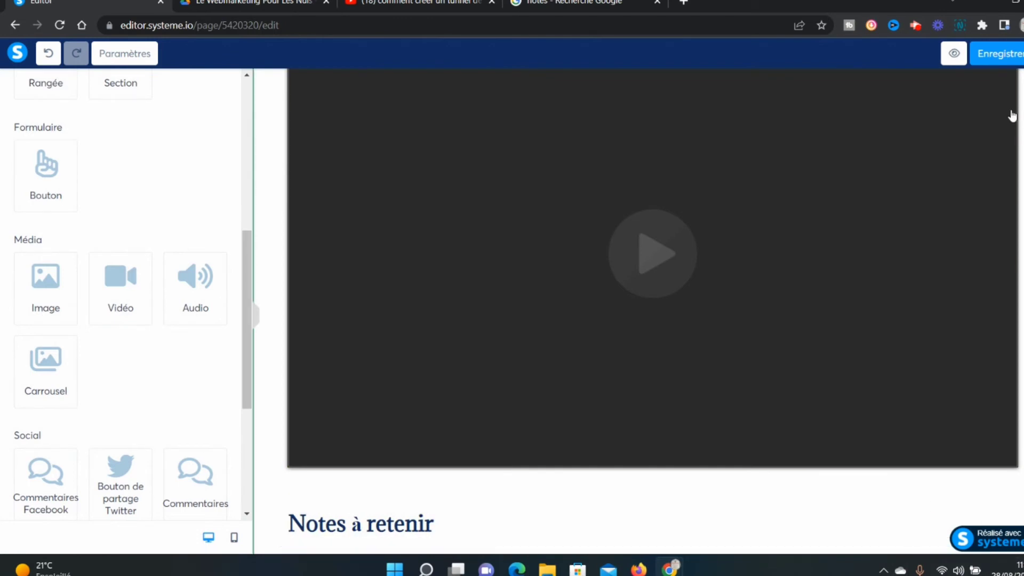
left_click(1012, 64)
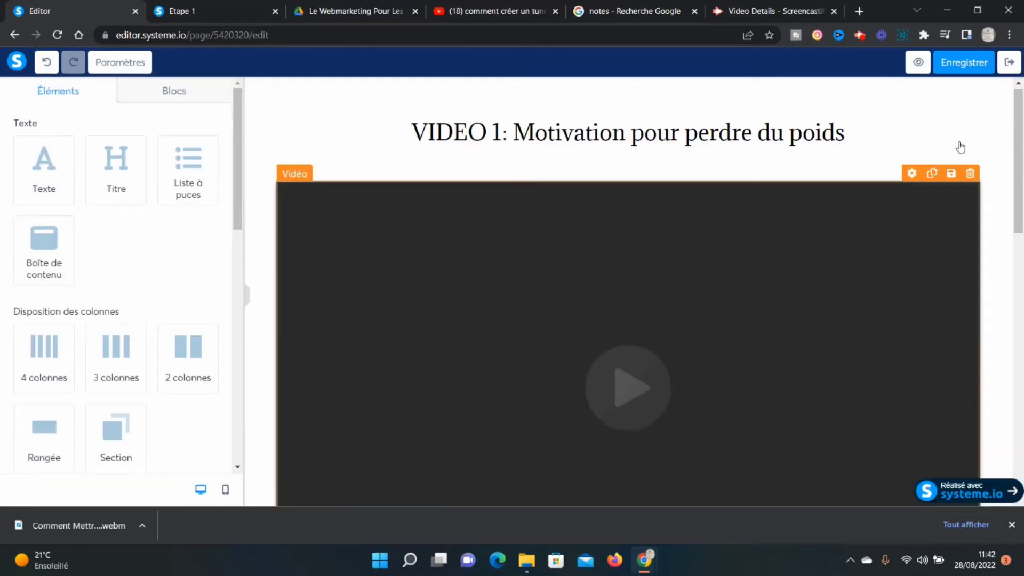
Step: Leave the page editor, then duplicate the chapter "Etape 1" and its copy so Module 1 has two extra chapters
left_click(1009, 63)
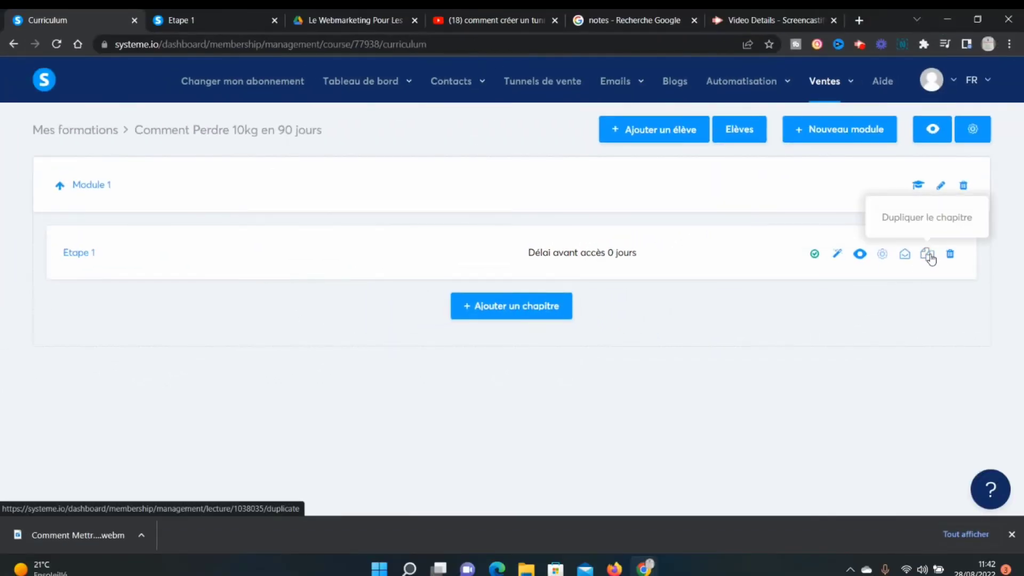
left_click(928, 255)
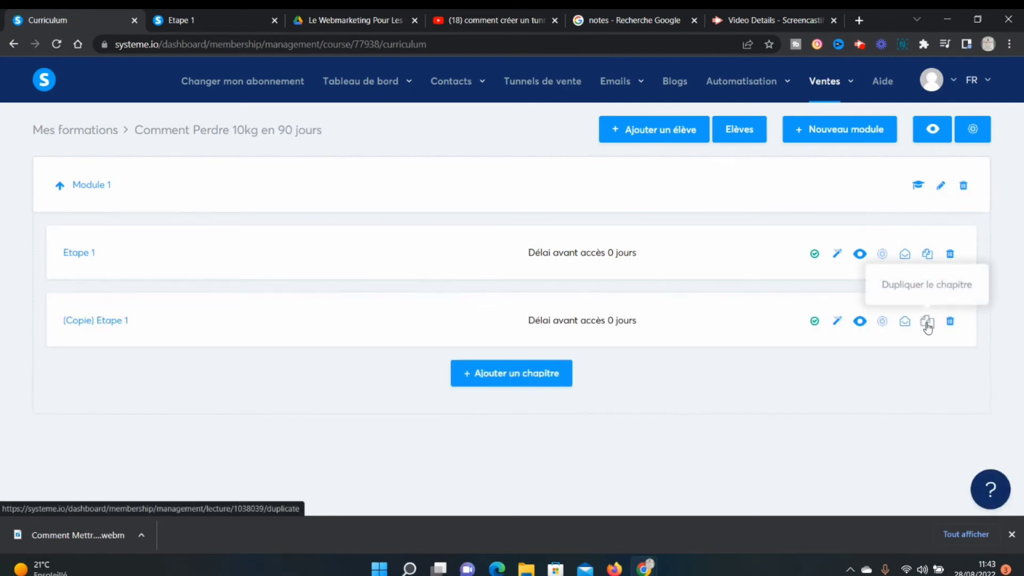
left_click(928, 324)
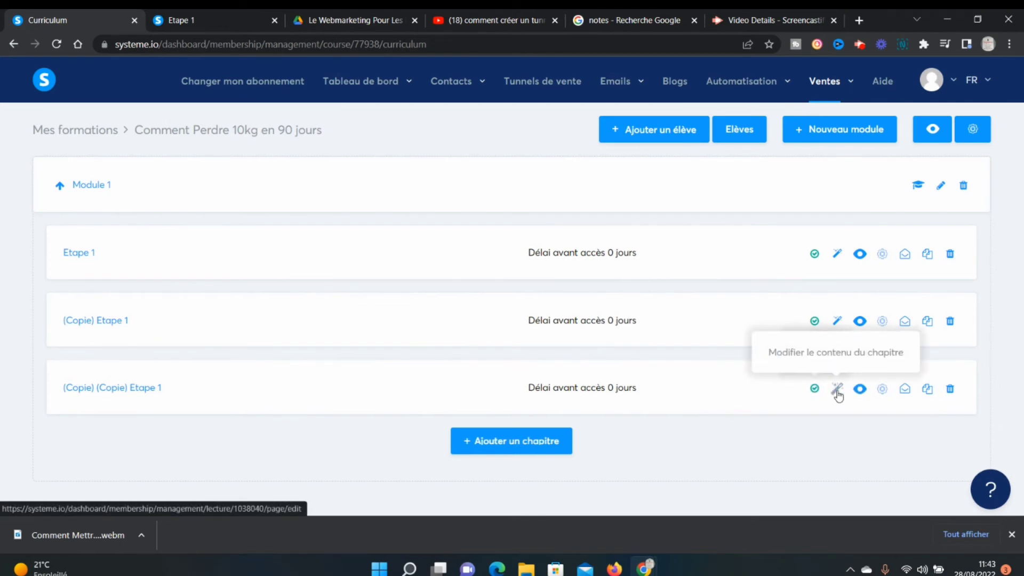
Step: Rename the chapter "(Copie) Etape 1" as "Etape 2" and save it
left_click(883, 321)
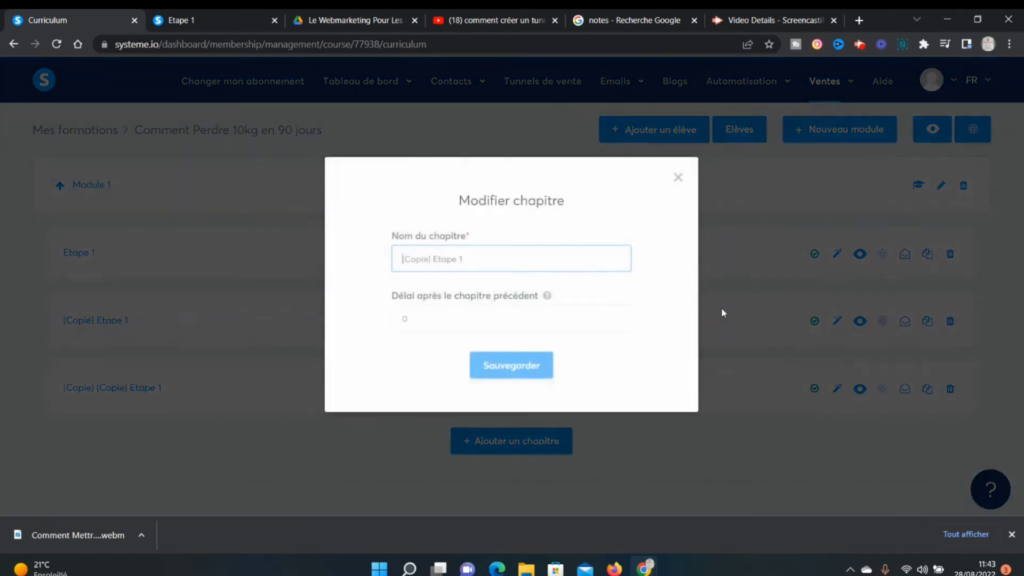
left_click(486, 271)
left_click_drag(486, 271, 270, 256)
type("ET")
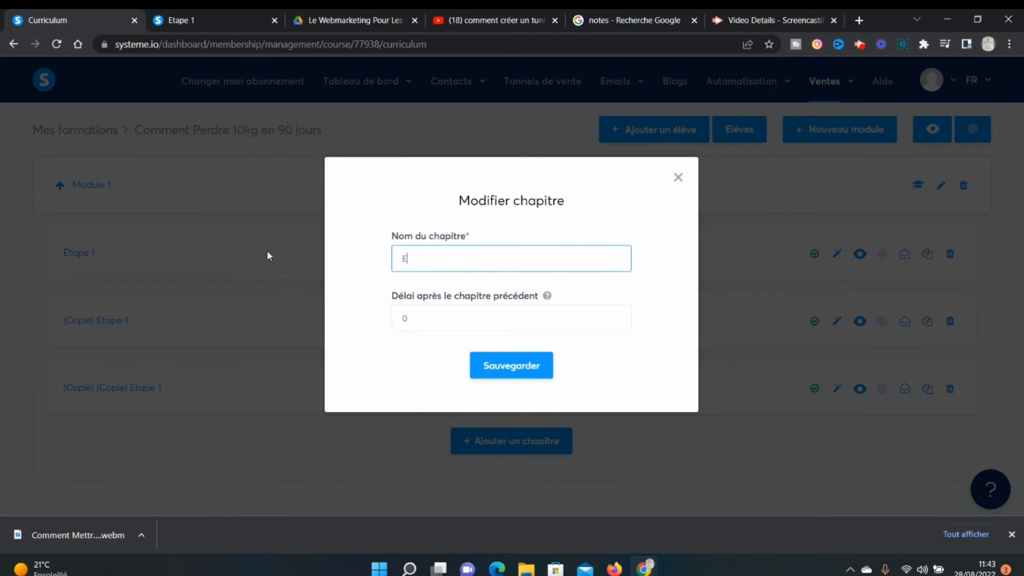
type("tape 2")
left_click(485, 366)
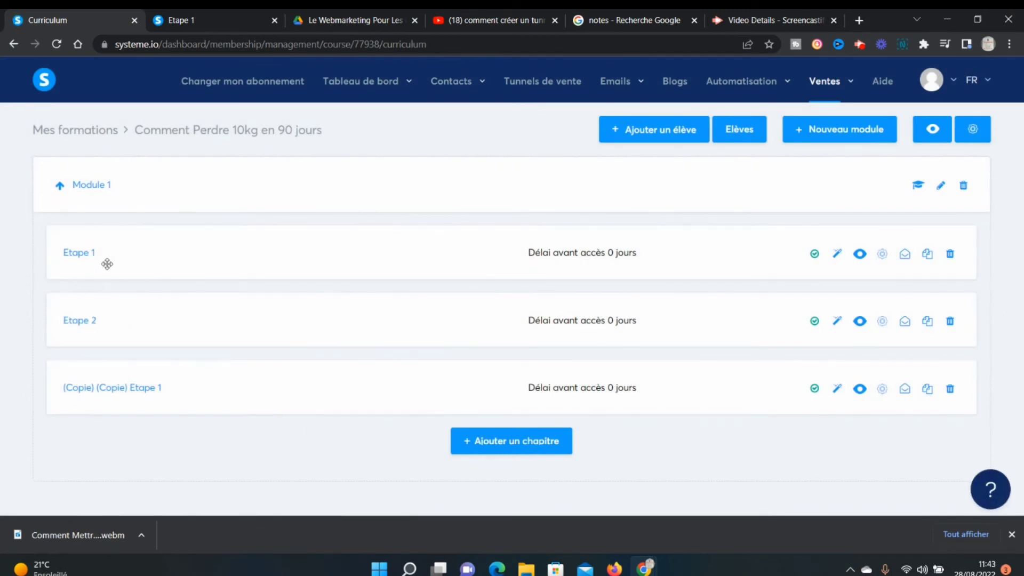
Step: Rename the chapter "(Copie) (Copie) Etape 1" as "Etape 3" and save it
left_click(883, 389)
left_click(499, 259)
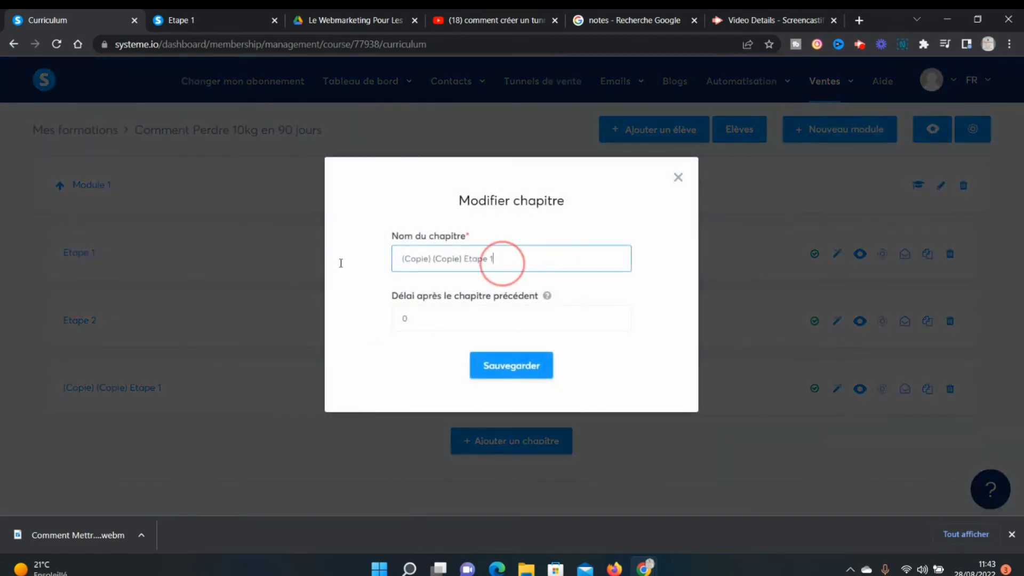
key("ctrl+a")
type("E")
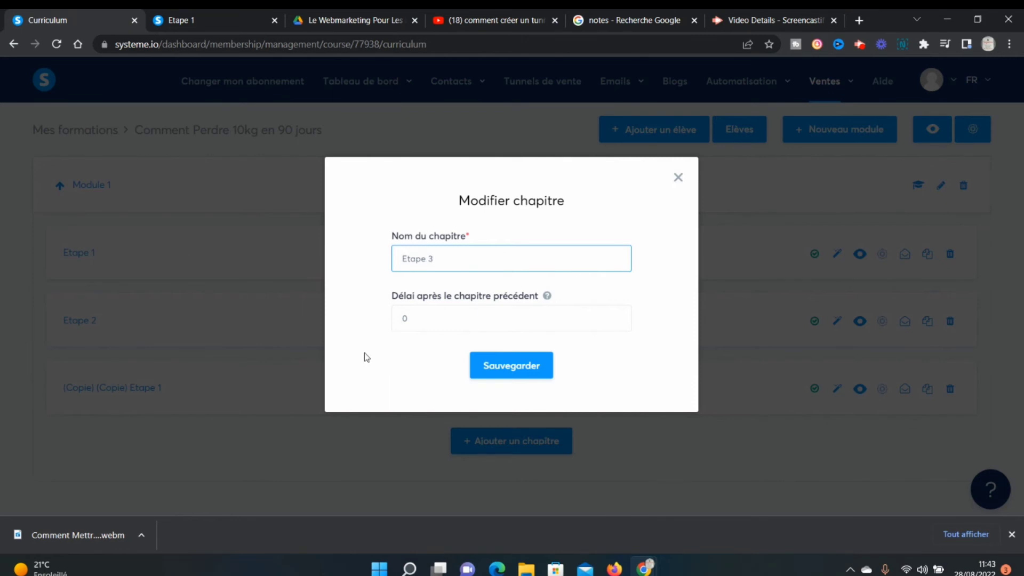
left_click(510, 373)
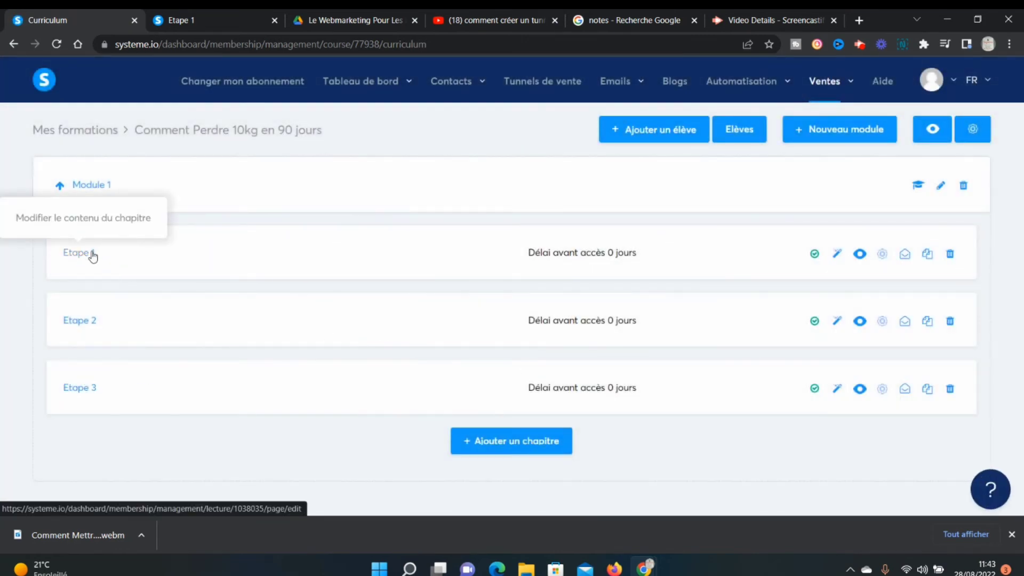
Step: Open the Etape 2 chapter page for editing and change the video number in its title to 2
left_click(76, 321)
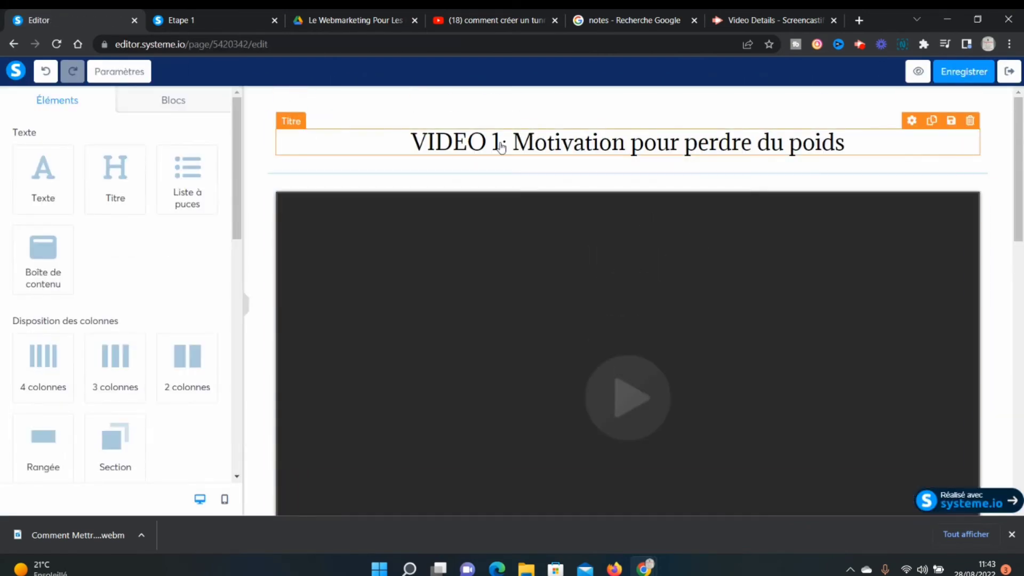
left_click(499, 143)
left_click(500, 143)
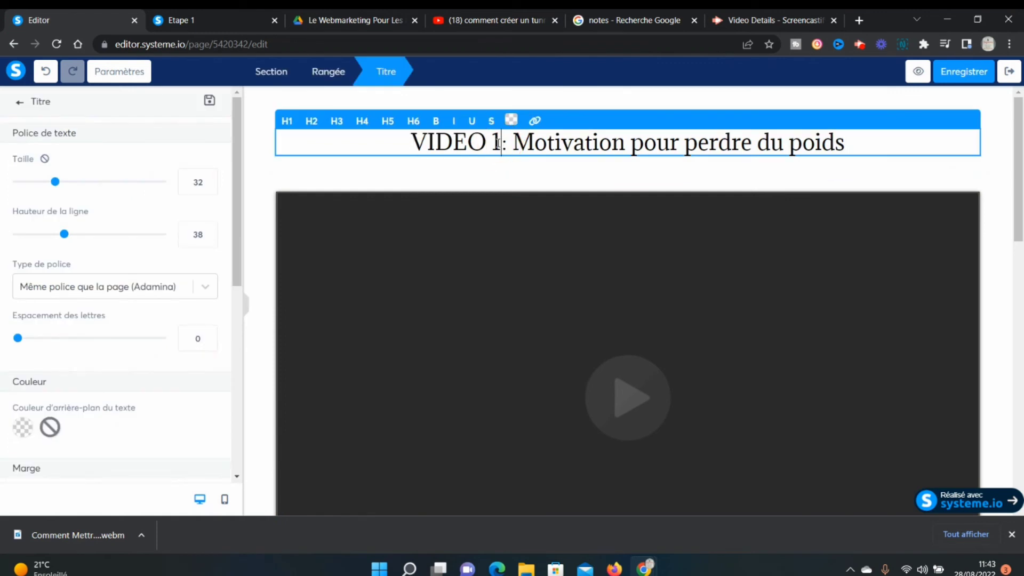
key("BackSpace")
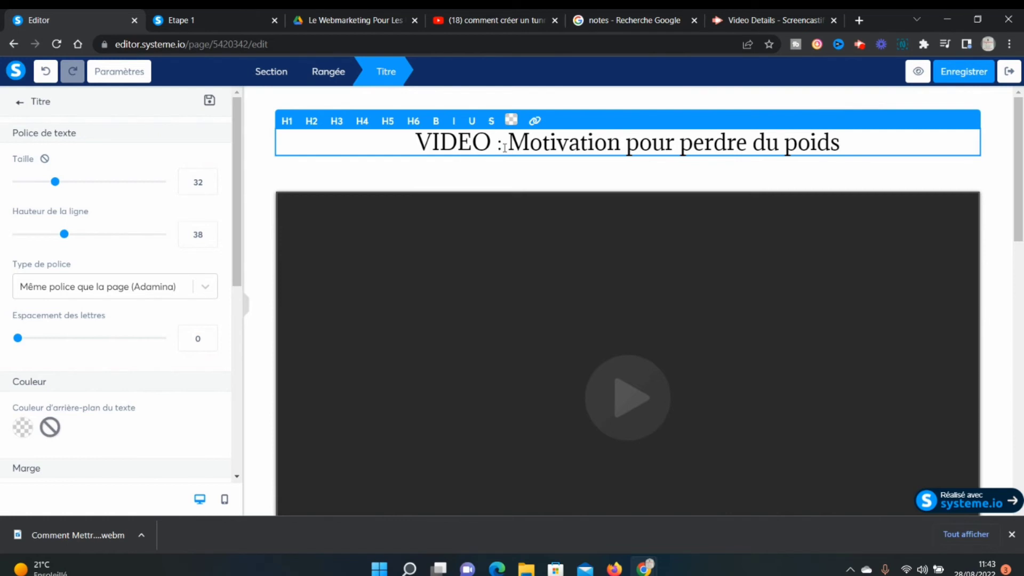
type("2")
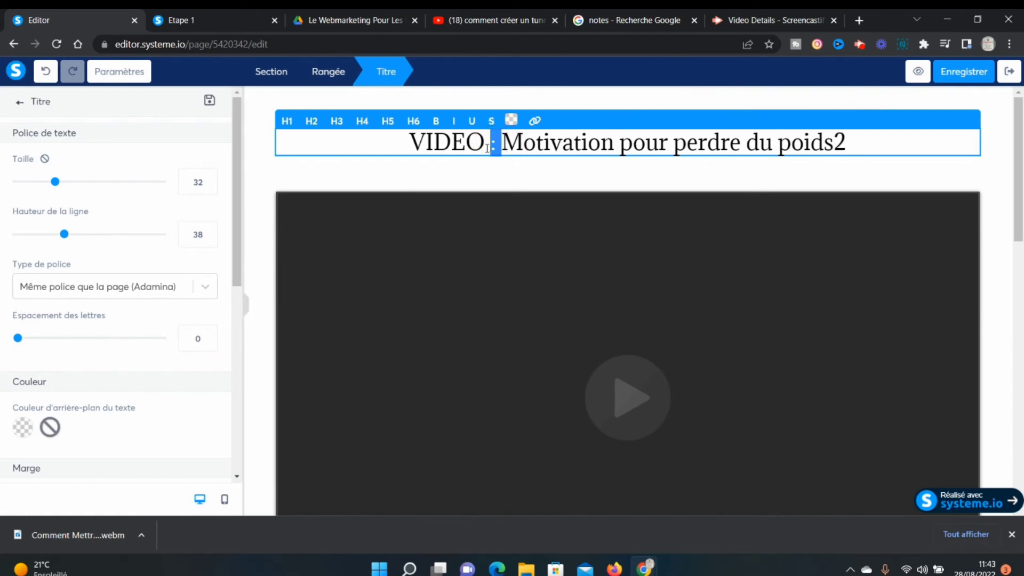
left_click(491, 143)
key("BackSpace")
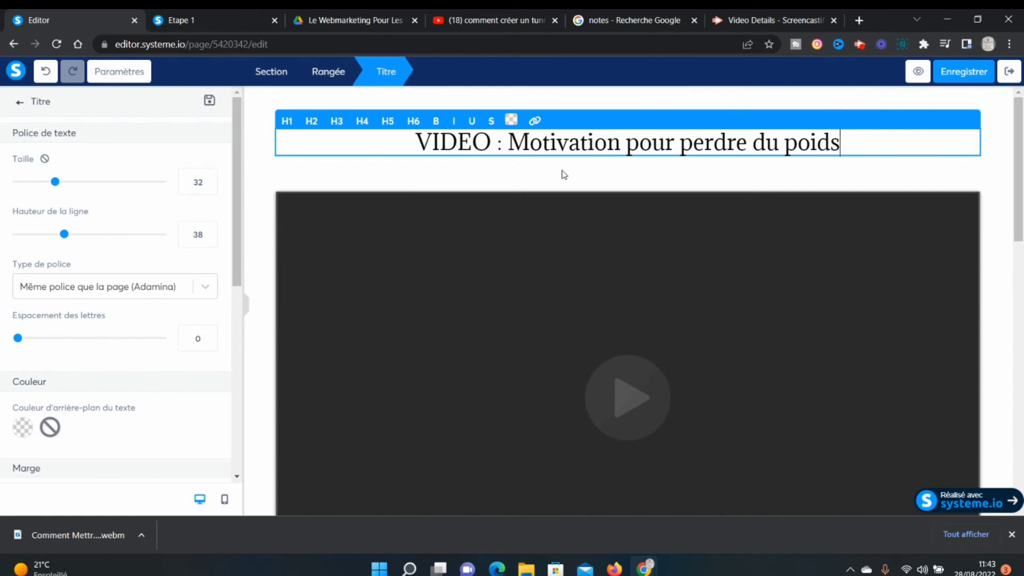
left_click(501, 145)
type("2")
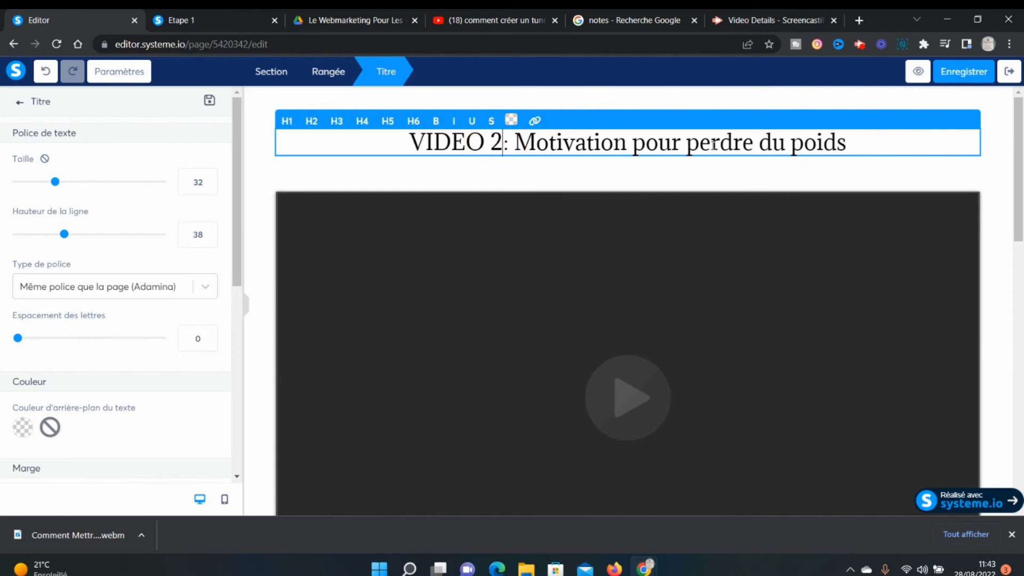
Step: Replace the title text after "VIDEO 2:" with "Diet", save the page and return to the curriculum
left_click_drag(835, 140, 521, 156)
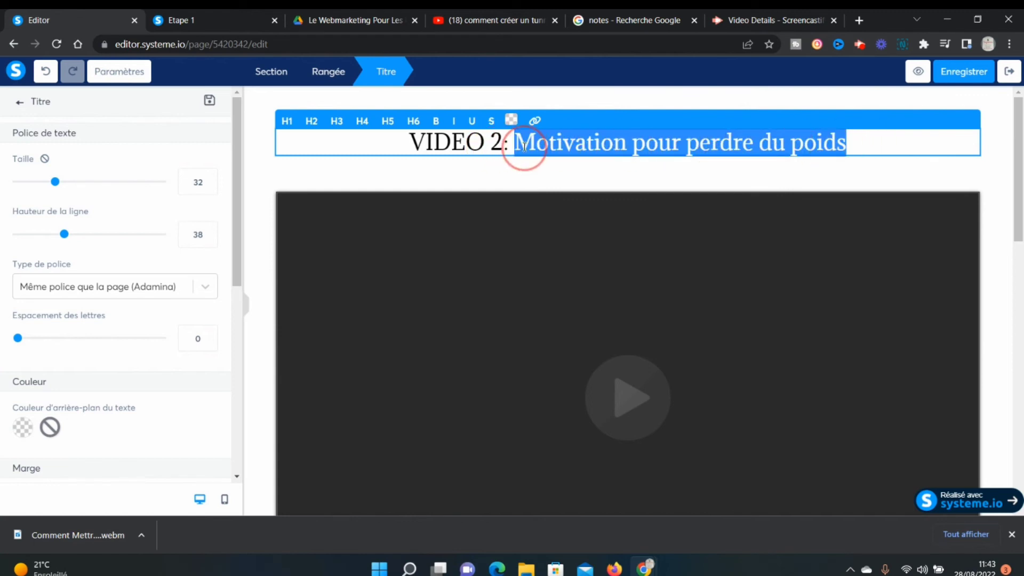
key("BackSpace")
type("Diet")
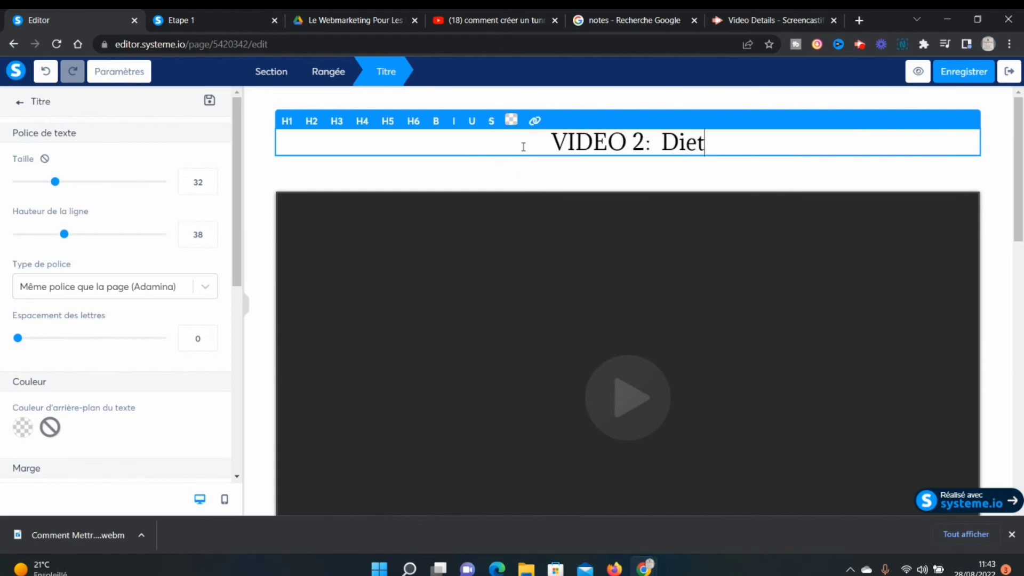
left_click(979, 66)
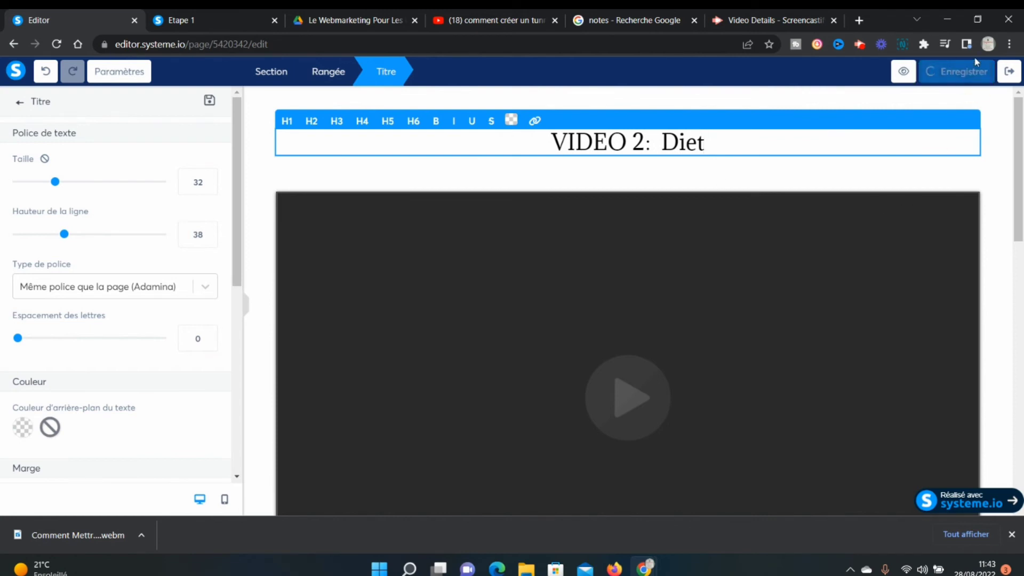
scroll(935, 198, "down", 3)
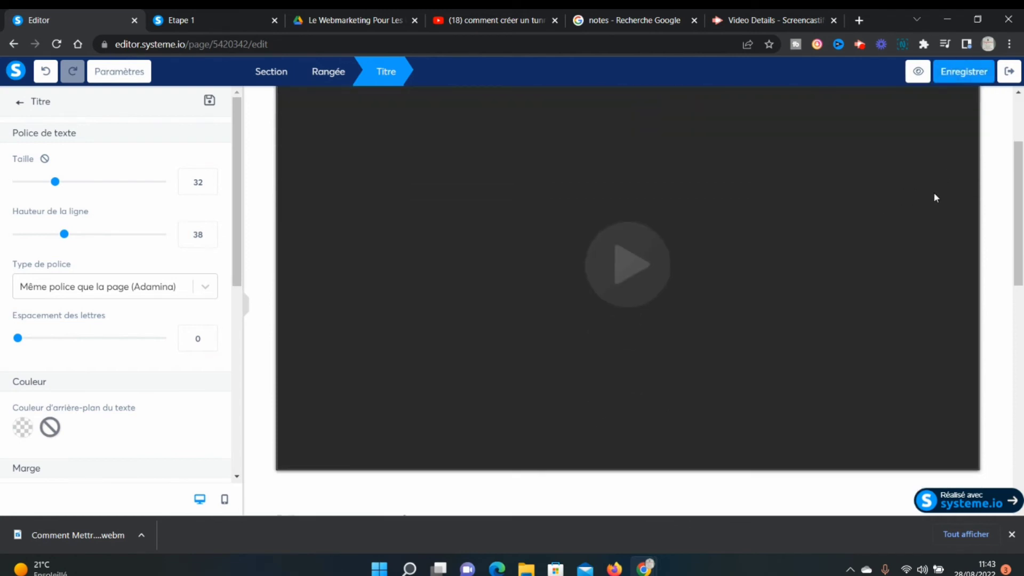
left_click(991, 149)
scroll(992, 151, "down", 8)
scroll(993, 152, "up", 11)
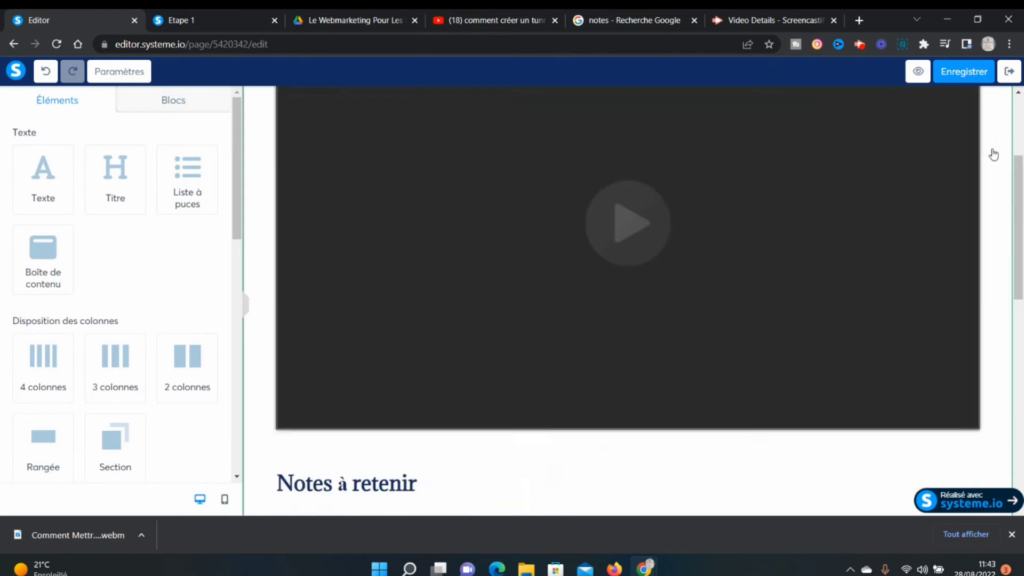
left_click(1007, 75)
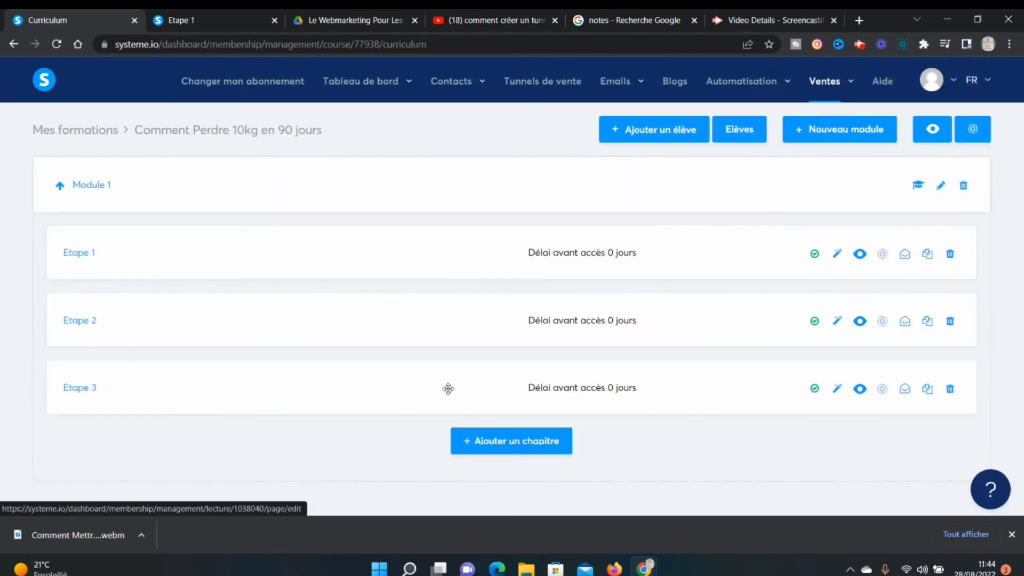
Step: Change the title on the Etape 3 chapter page to "VIDEO 3: Plan d'action" and save the page
left_click(882, 389)
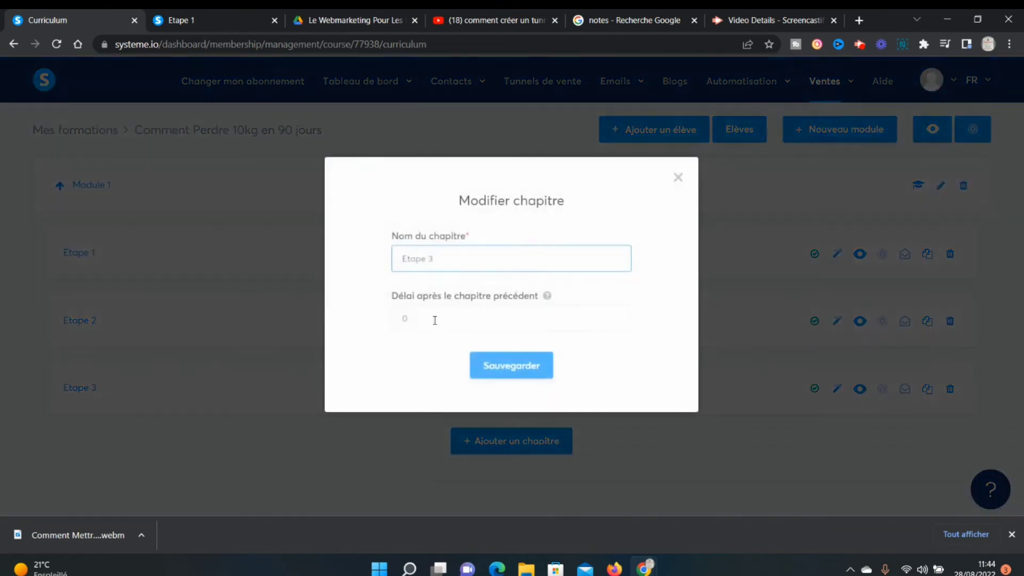
left_click(678, 177)
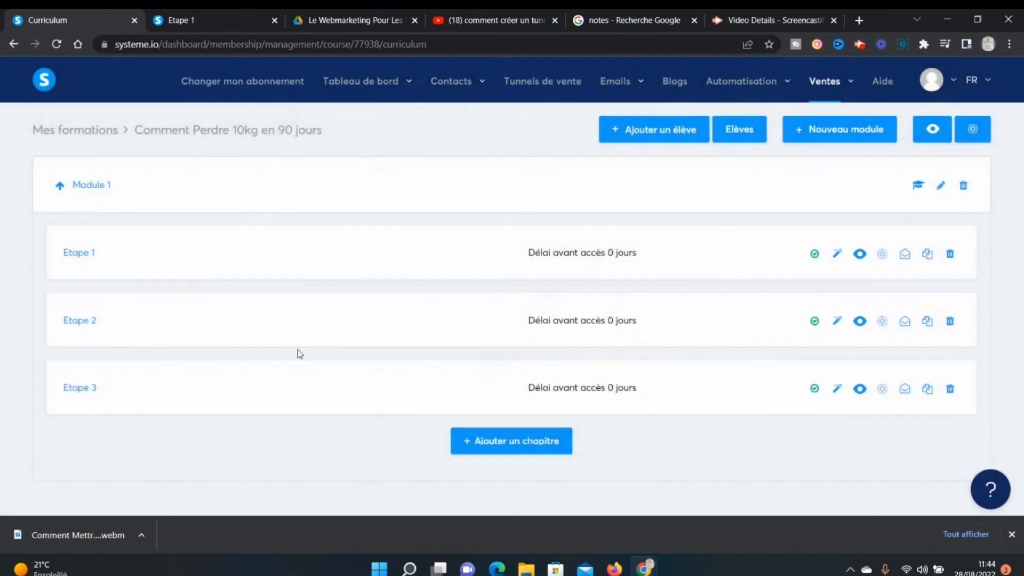
left_click(84, 393)
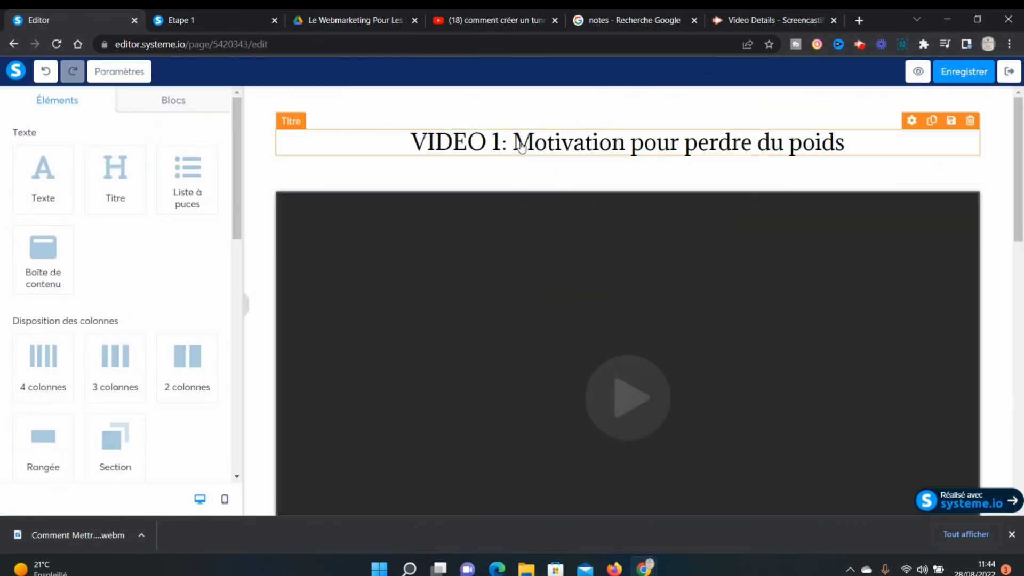
left_click(501, 144)
key("BackSpace")
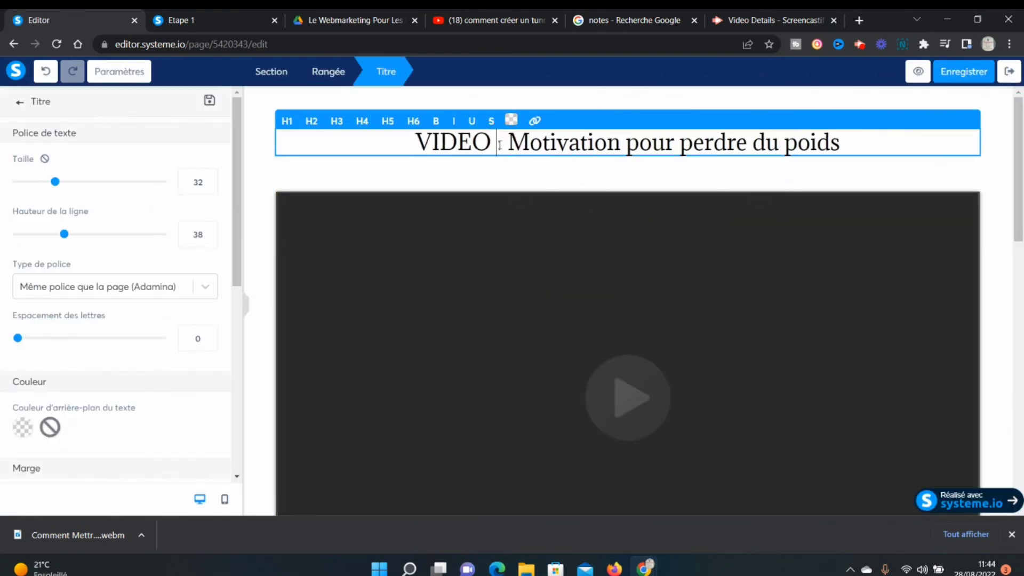
type("3:")
left_click_drag(846, 143, 521, 150)
type("P")
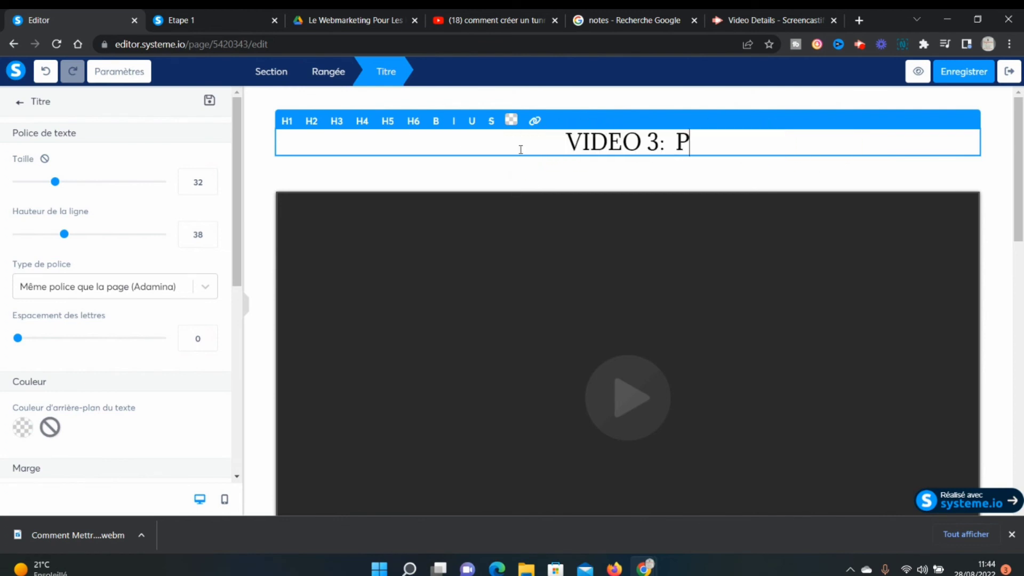
type("lan d'acr")
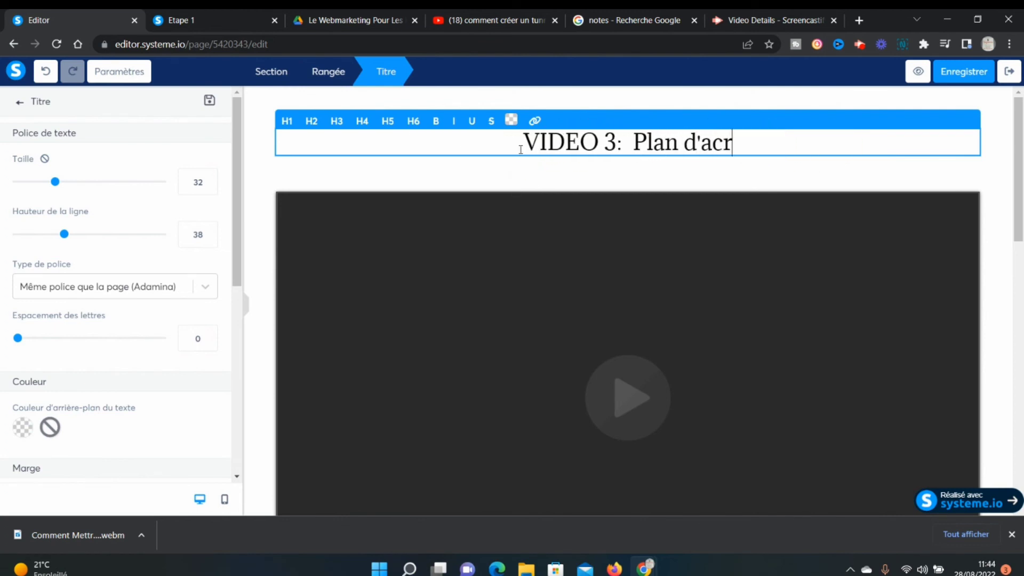
key("BackSpace")
type("tion")
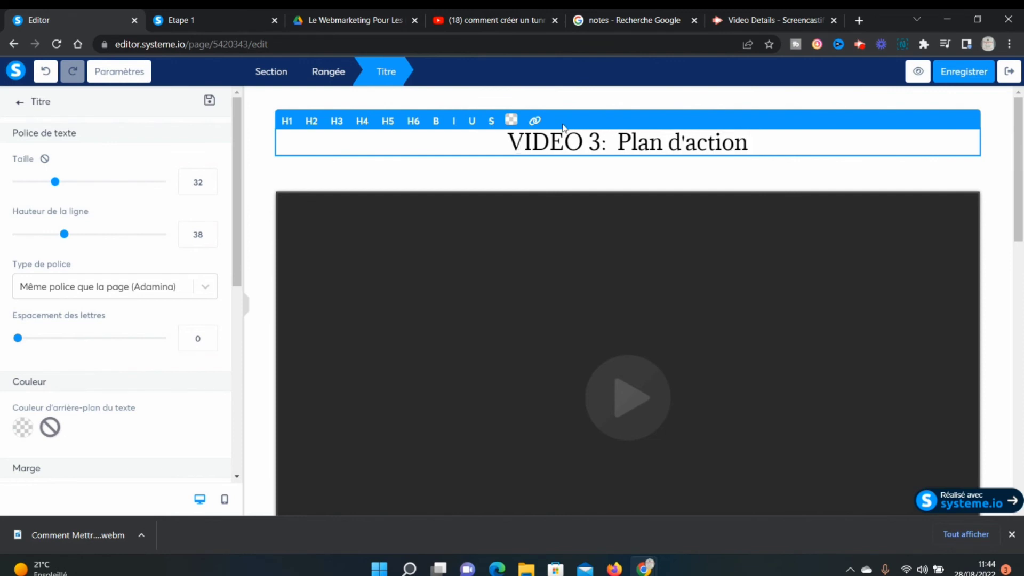
left_click(956, 73)
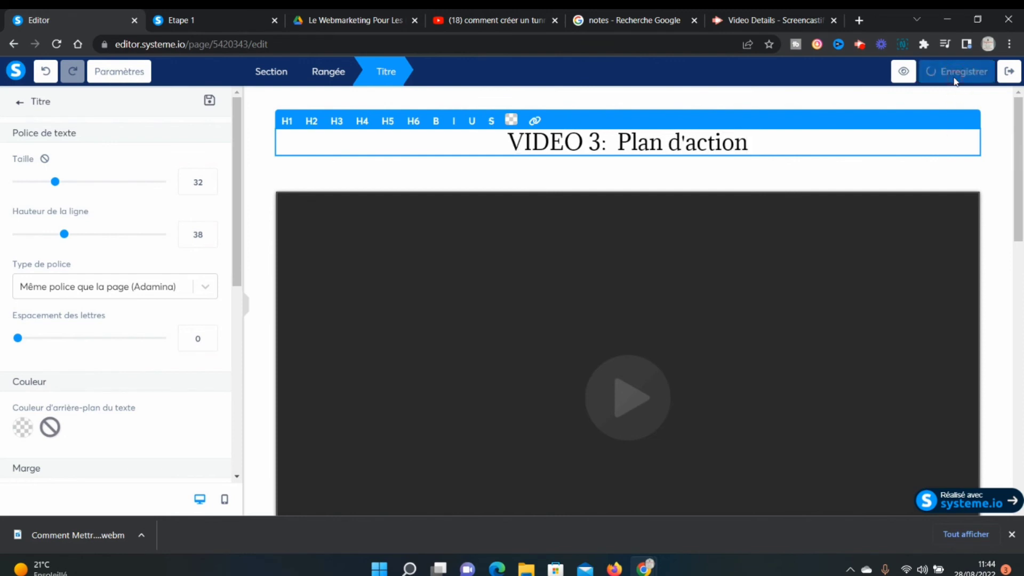
Step: Check the settings of the video element under the title, then save the page and return to the curriculum
left_click(323, 244)
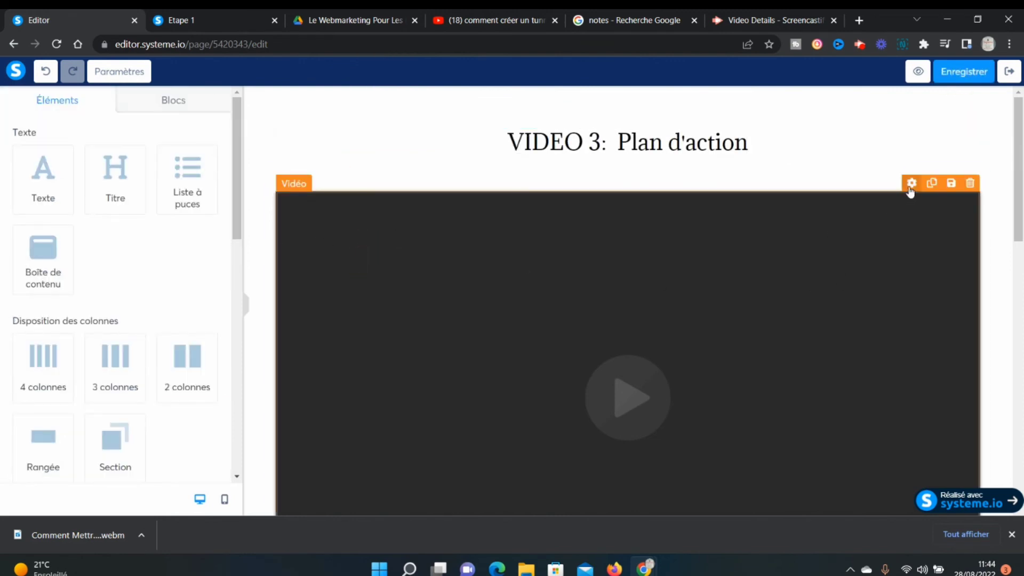
left_click(911, 184)
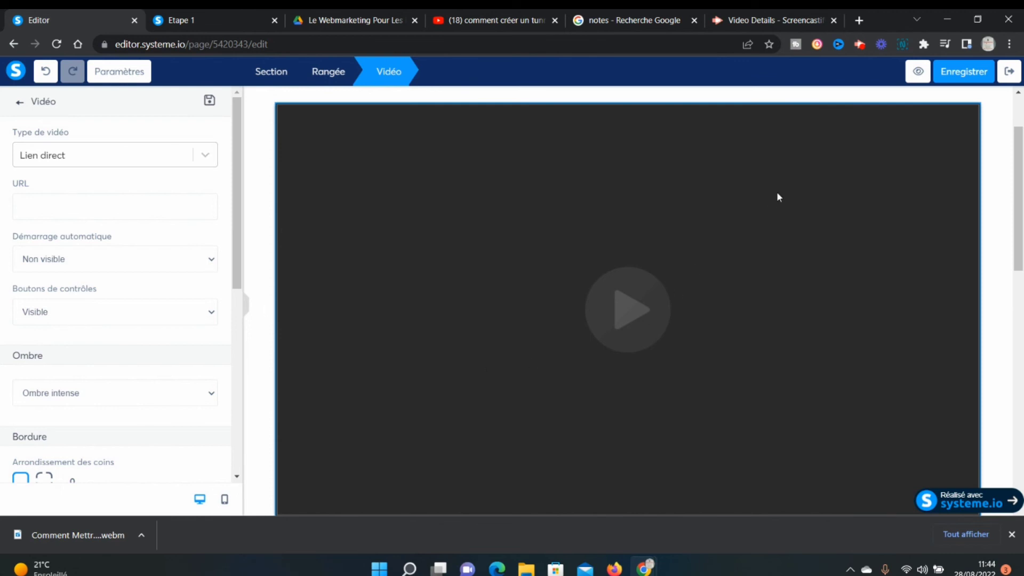
left_click(957, 73)
left_click(1009, 71)
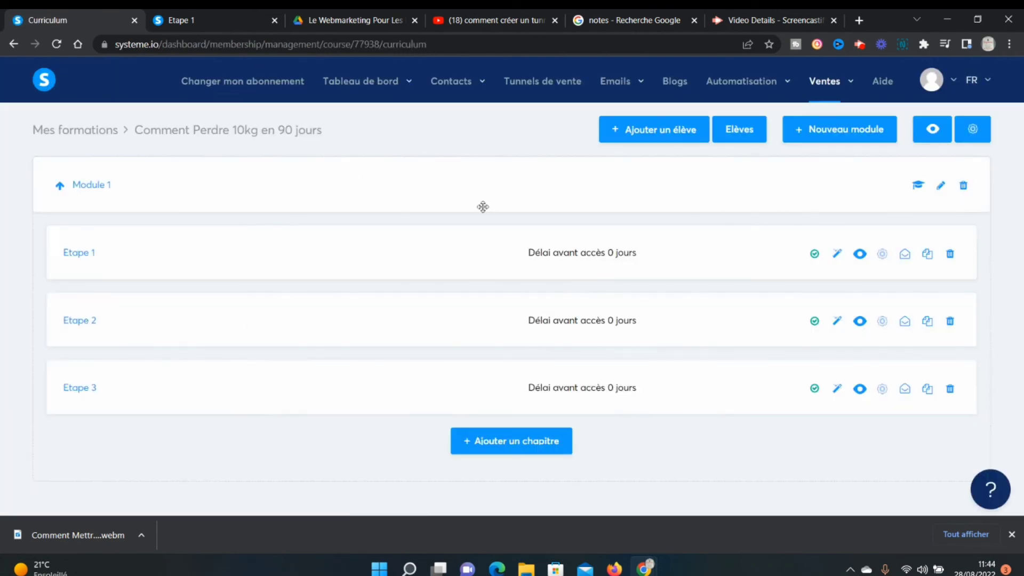
Step: Collapse and expand Module 1 in the curriculum to review its list of chapters
left_click(83, 191)
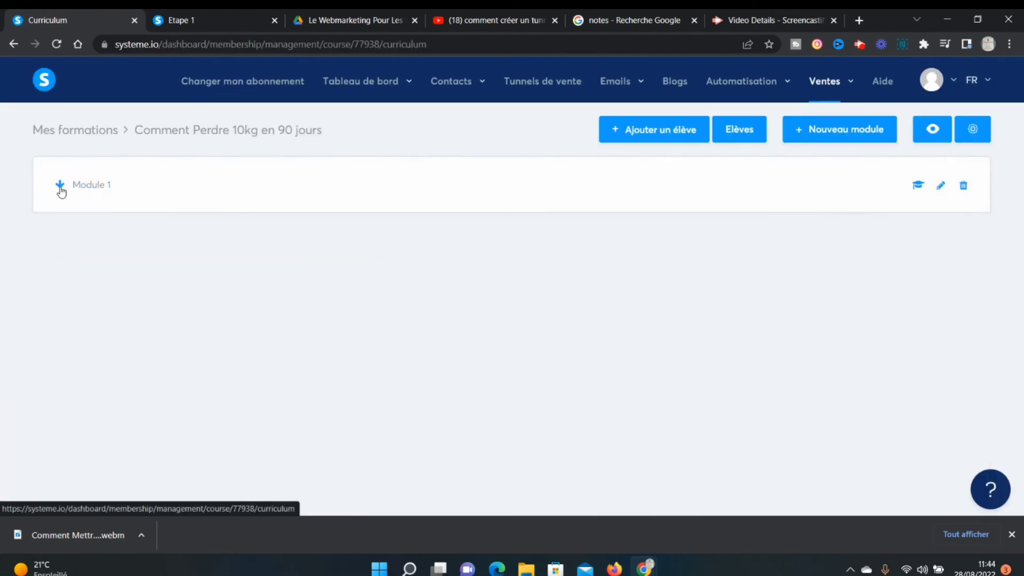
left_click(91, 186)
left_click(88, 189)
left_click(88, 187)
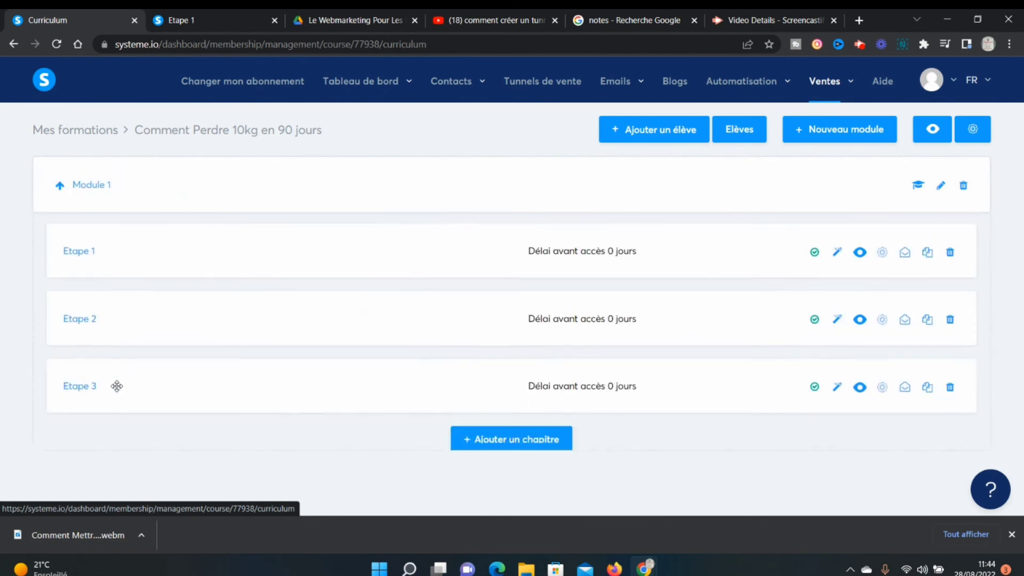
left_click(86, 186)
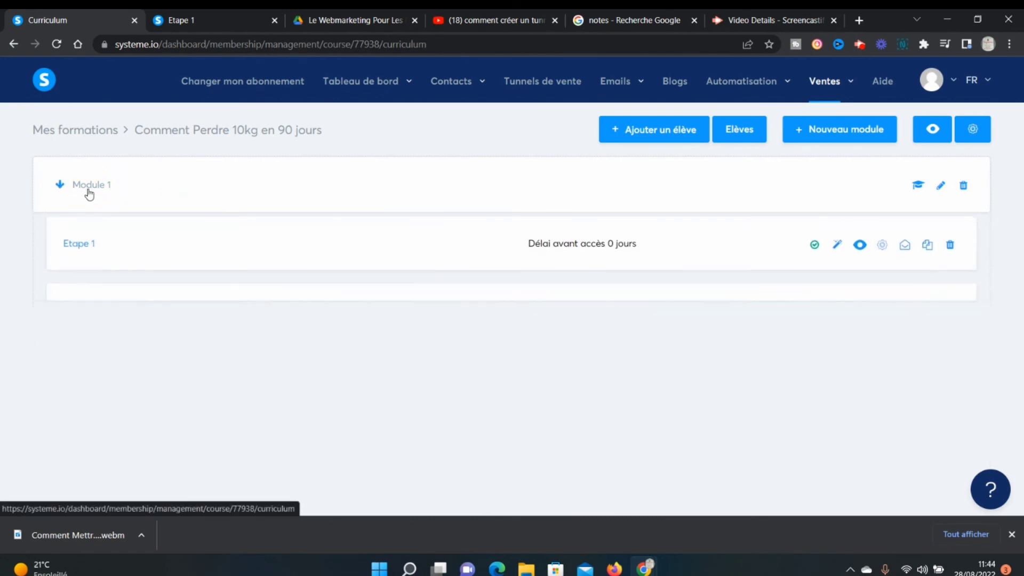
Step: Create a second course module named "Module 2"
left_click(872, 133)
left_click(592, 246)
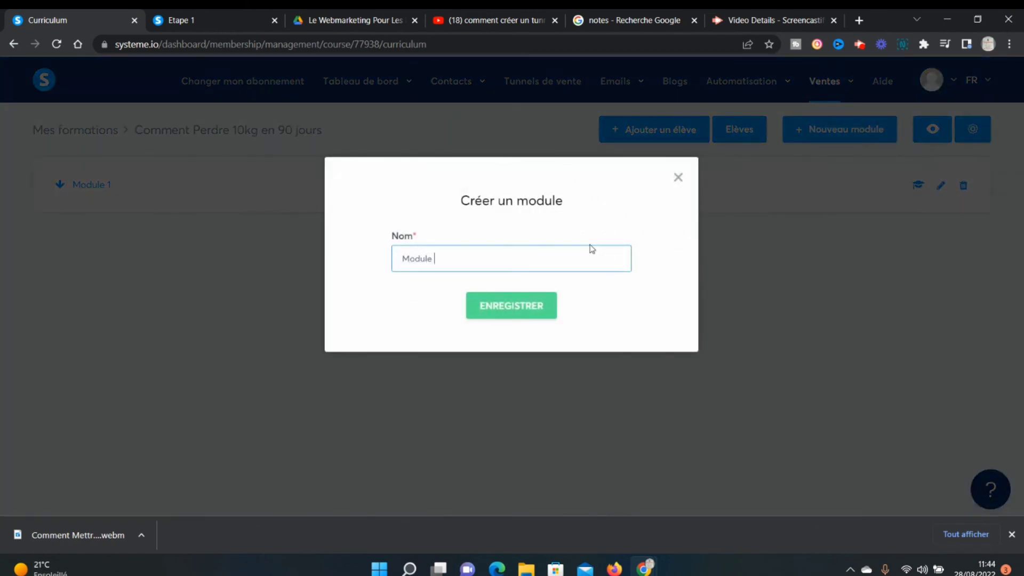
left_click(490, 306)
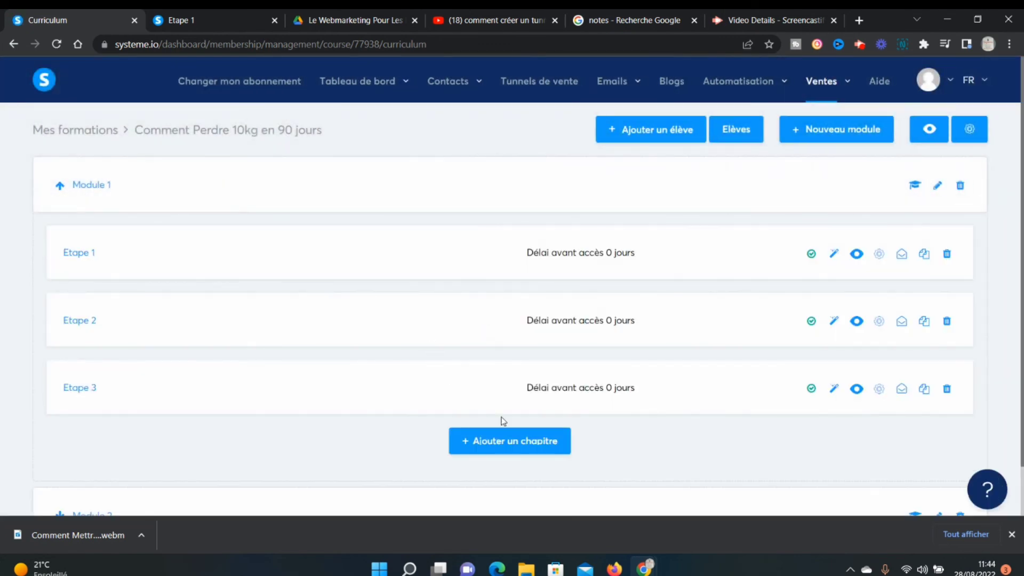
scroll(383, 358, "down", 1)
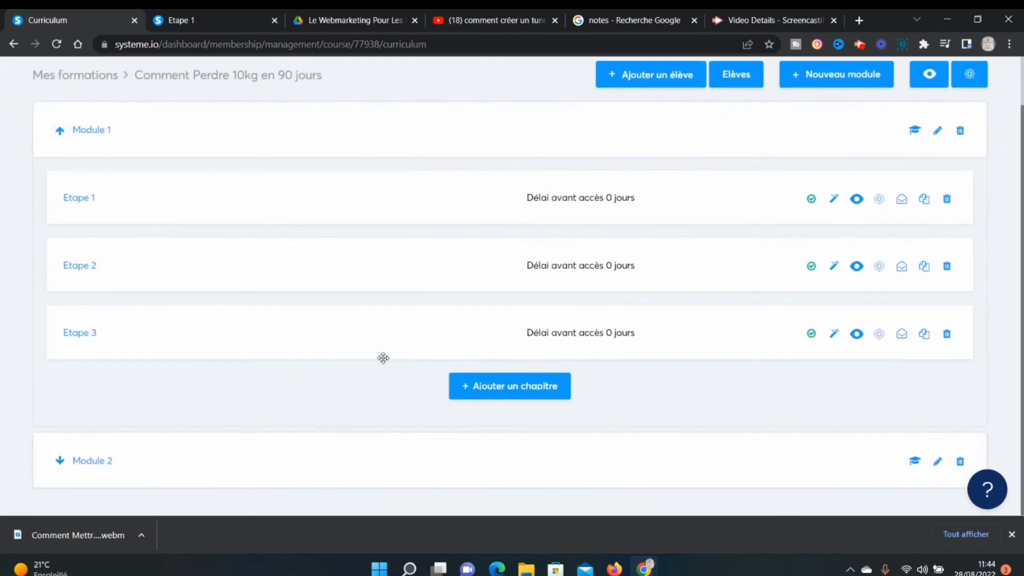
Step: Collapse Module 1, expand Module 2 and look at its chapter creation form, closing it without adding a chapter
left_click(60, 132)
left_click(87, 254)
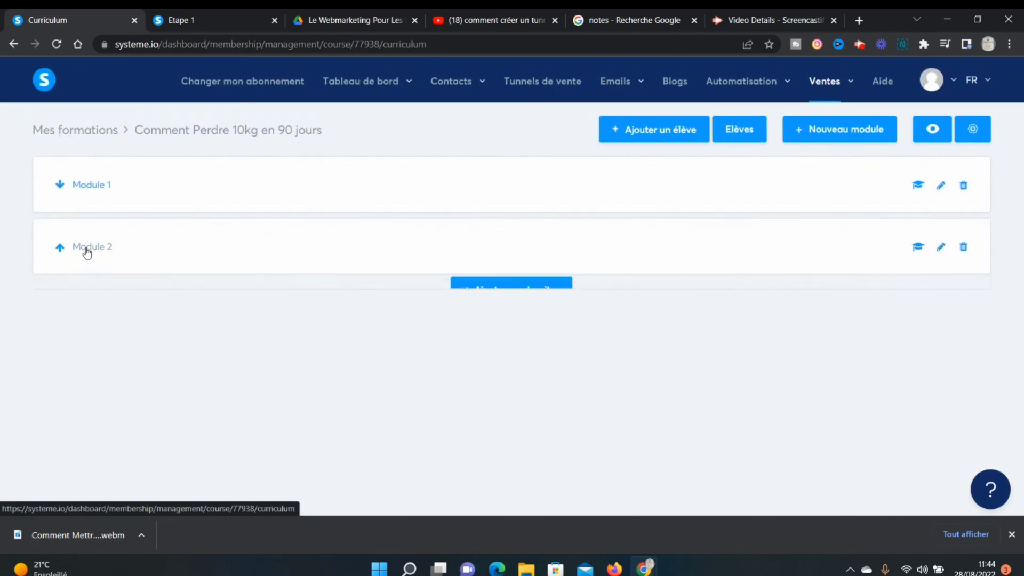
left_click(499, 299)
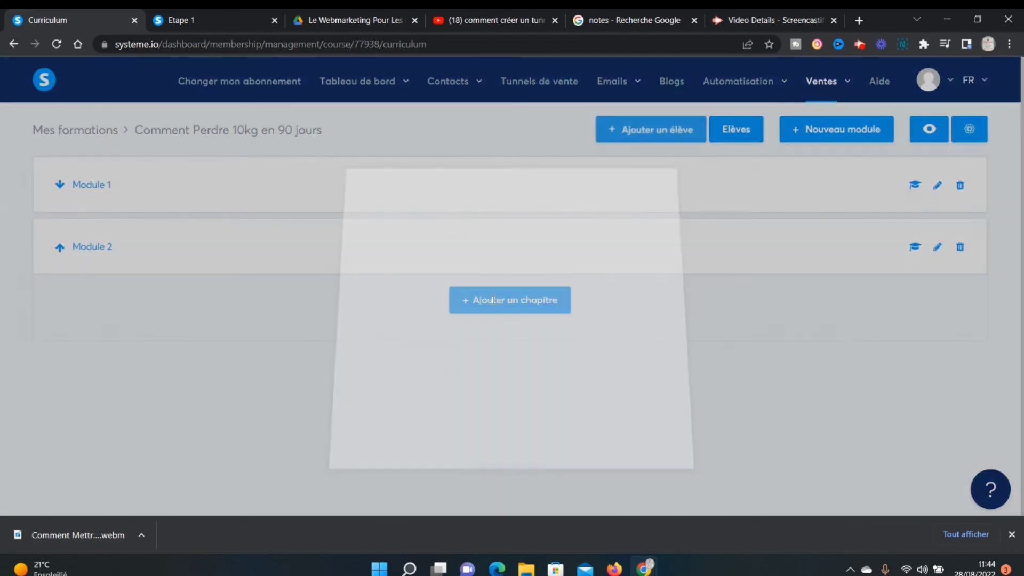
left_click(674, 177)
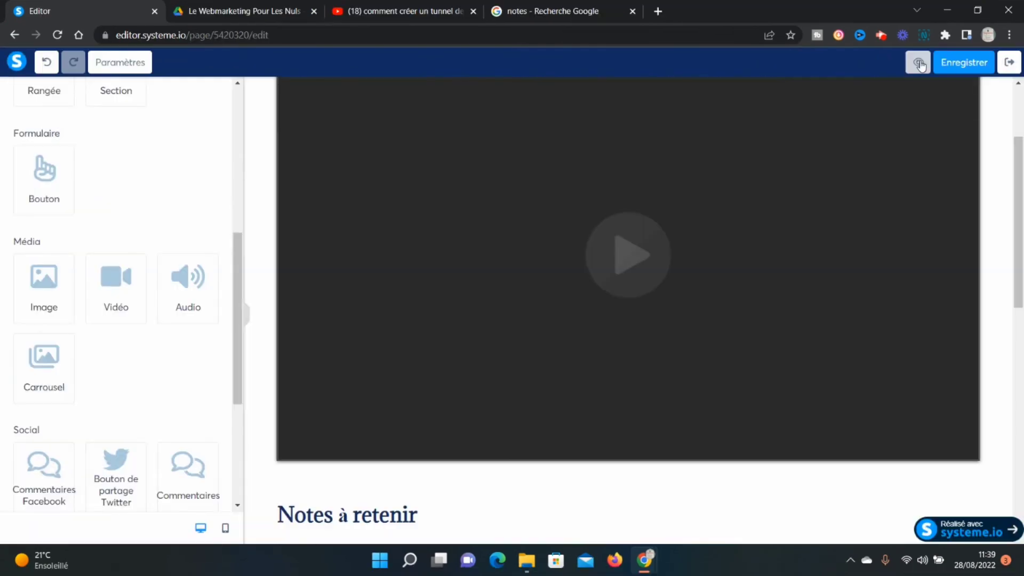
Step: Preview the Etape 1 chapter page and review its student profile area, notes and recommended references
left_click(915, 60)
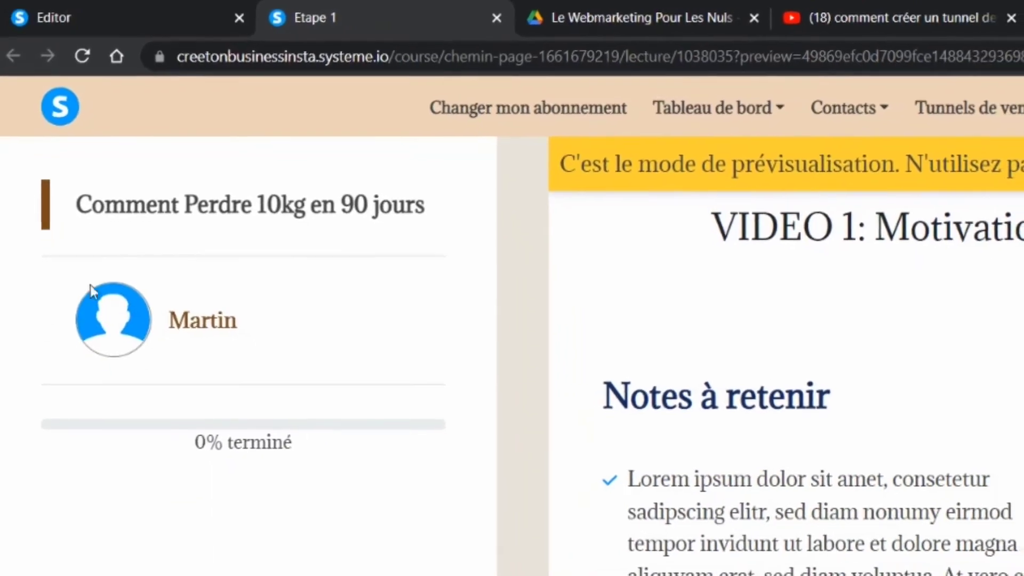
left_click(183, 320)
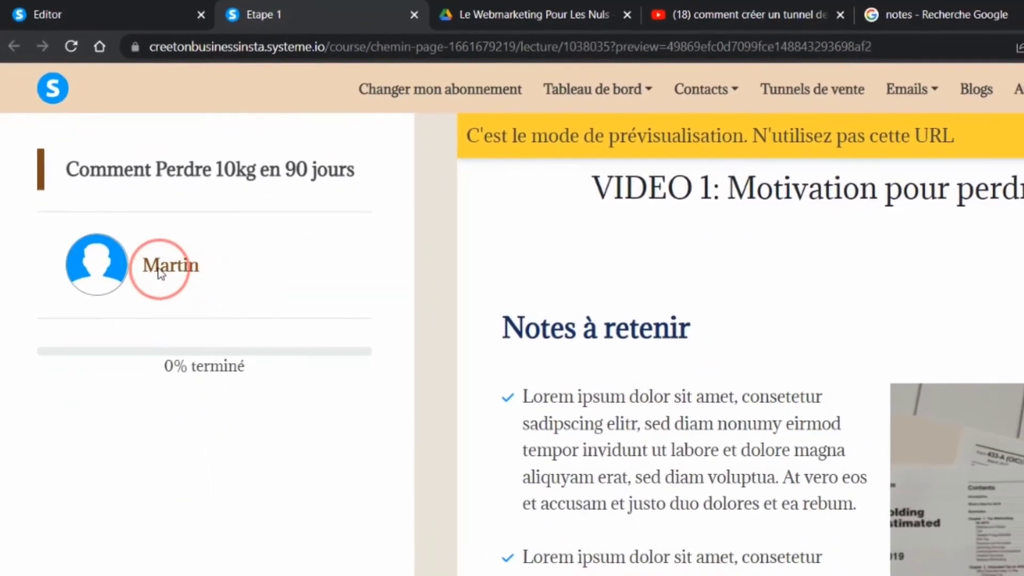
scroll(991, 231, "down", 5)
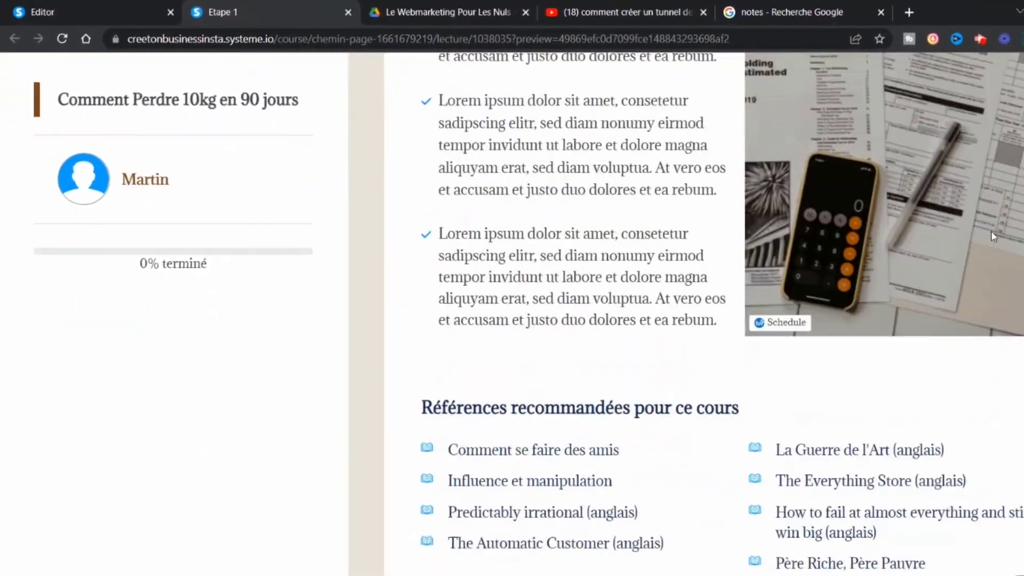
scroll(991, 230, "up", 5)
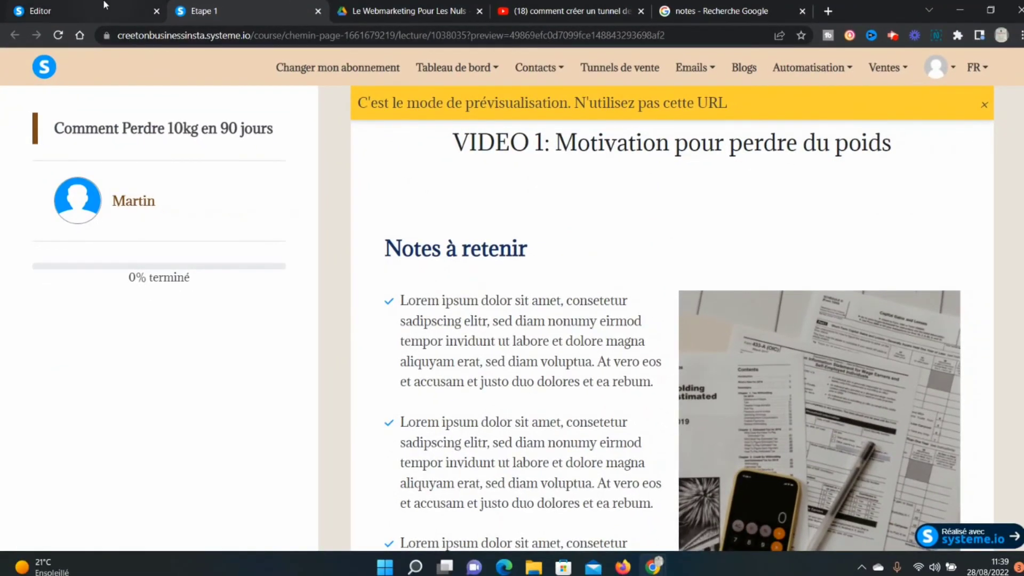
Step: Set the video type under the VIDEO 1 title to "Envoyer un fichier" and look at the video upload option without choosing a file
left_click(21, 7)
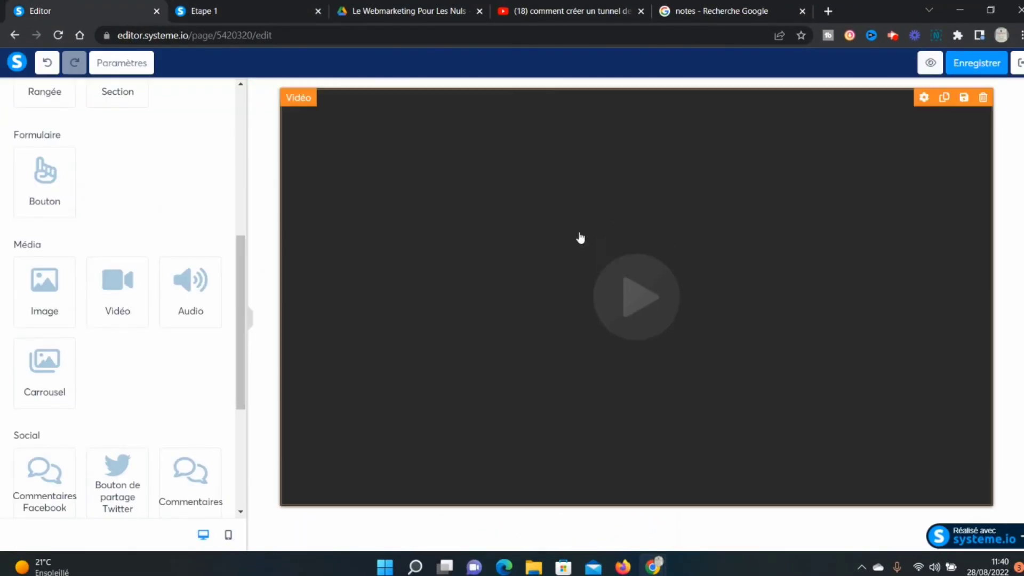
left_click(930, 209)
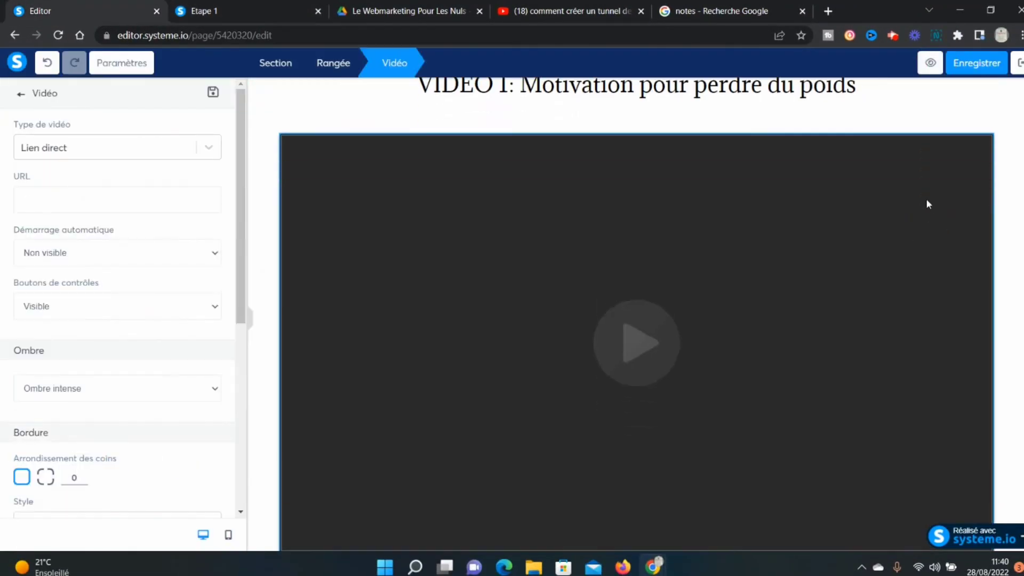
left_click(198, 153)
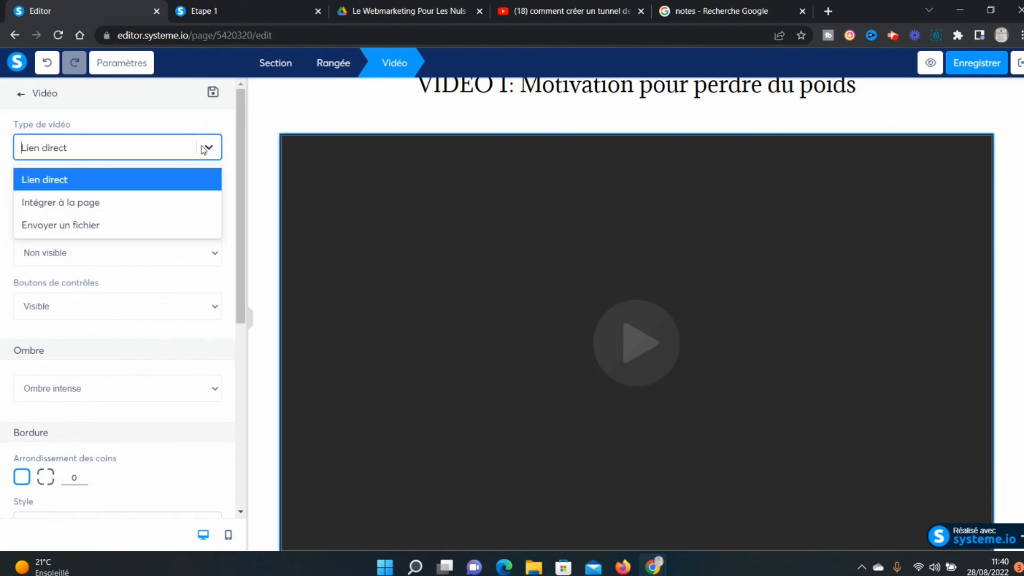
left_click(133, 227)
left_click(283, 8)
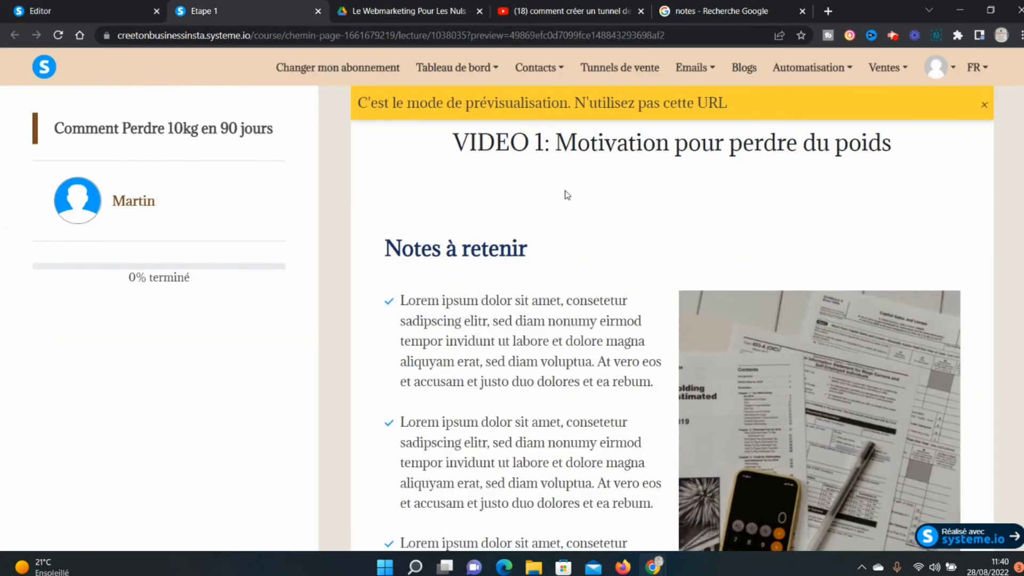
left_click(22, 7)
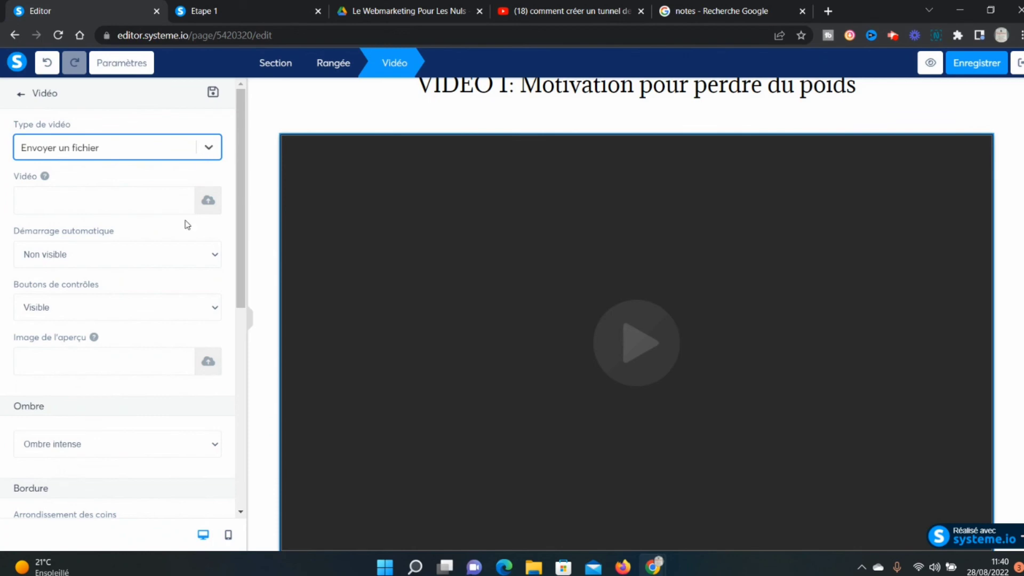
left_click(201, 207)
left_click(763, 138)
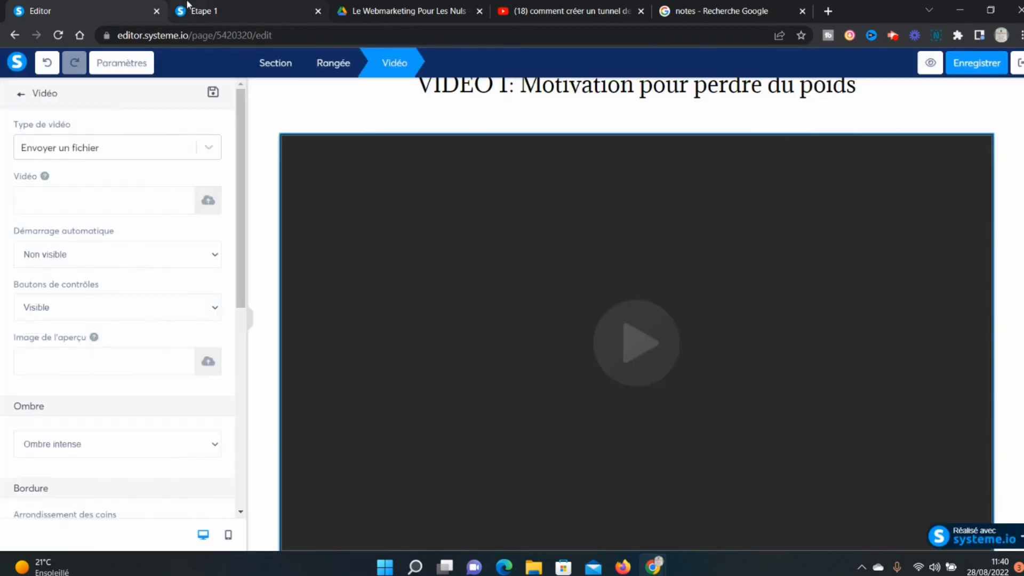
Step: Return to the Etape 1 preview, dismiss the preview-mode notice and review the page from the title to the Terminé button
left_click(248, 7)
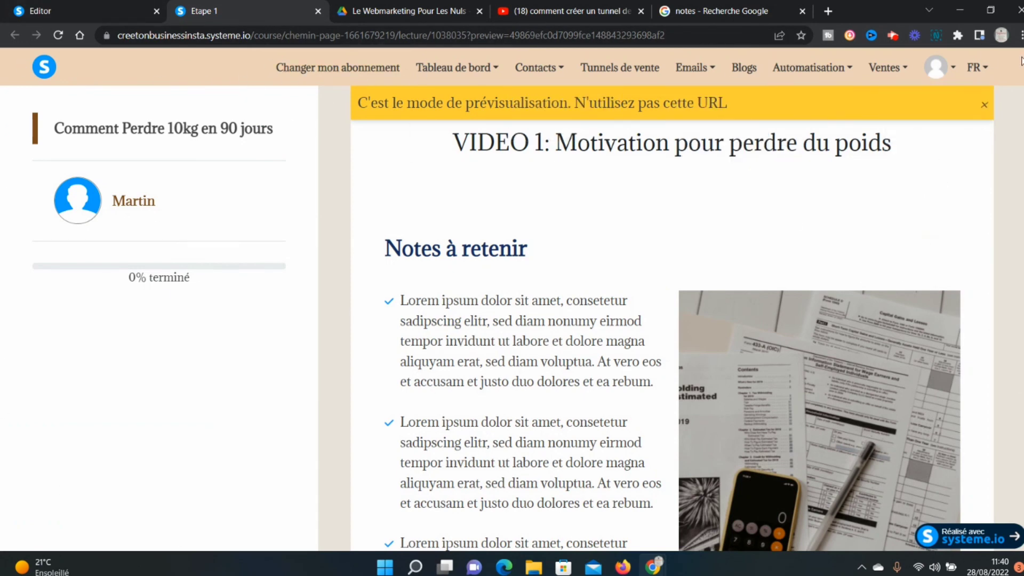
left_click(986, 109)
scroll(927, 194, "down", 8)
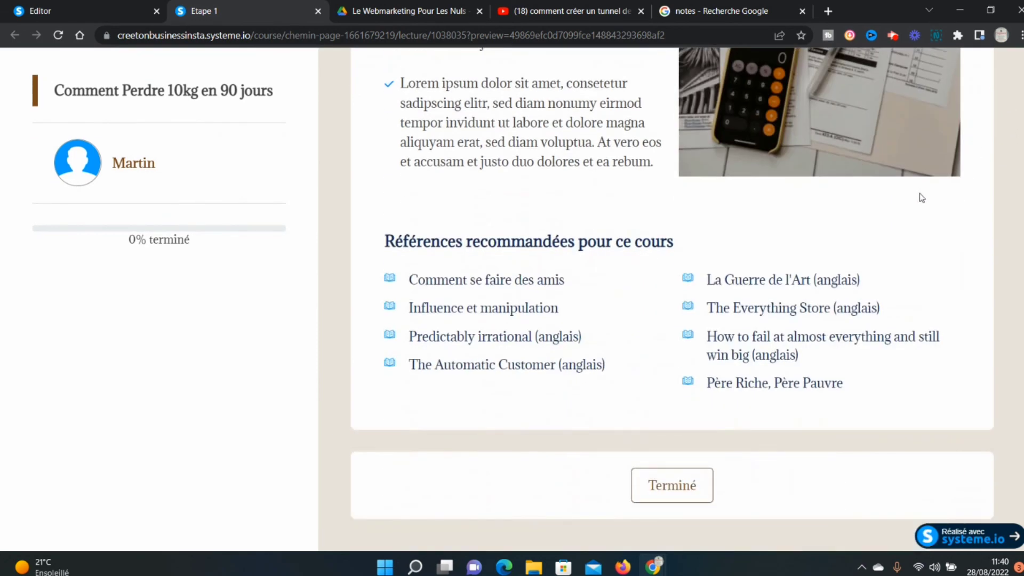
scroll(686, 210, "up", 8)
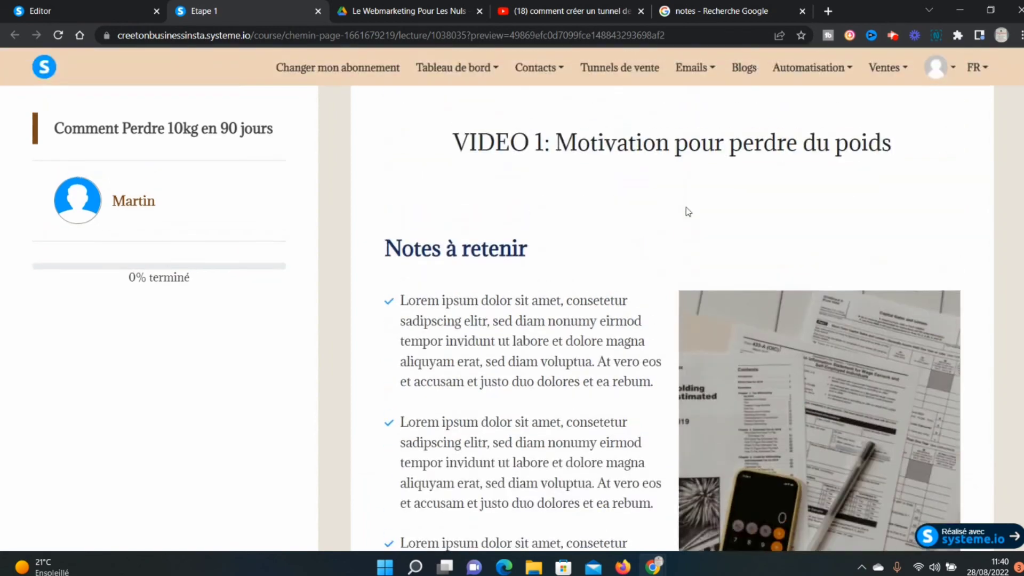
scroll(686, 210, "down", 8)
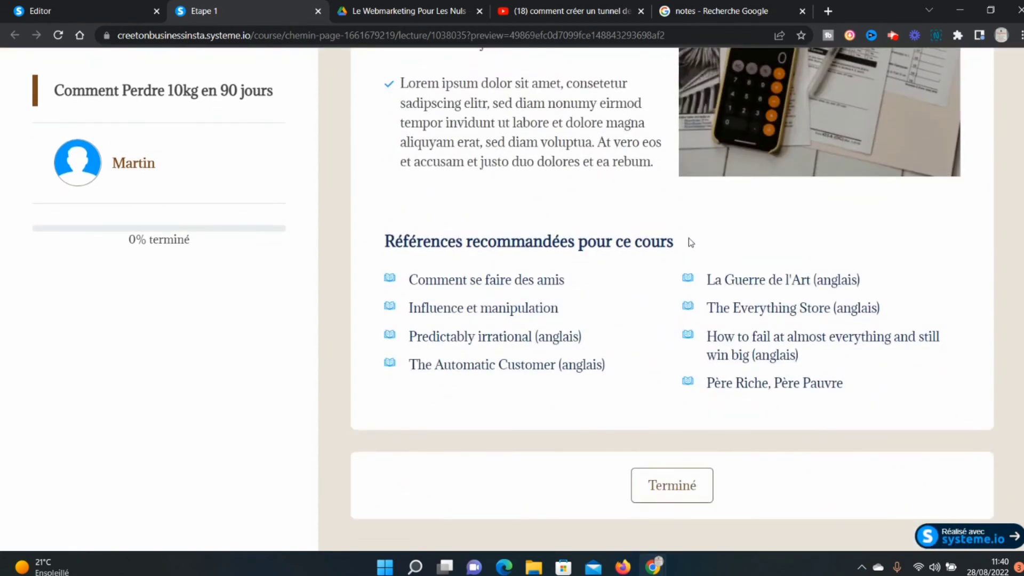